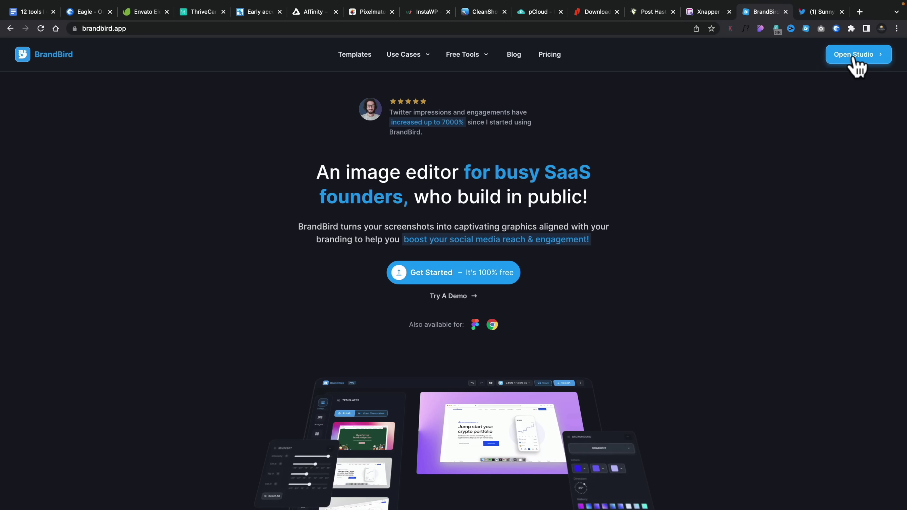
# - Capture the visible Twitter profile page as a Visible Screen shot with the BrandBird extension
pyautogui.click(854, 57)
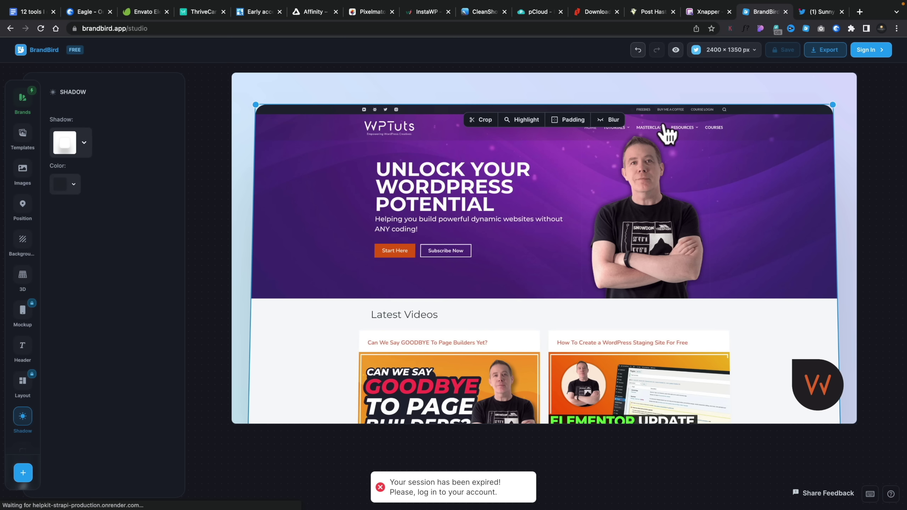
pyautogui.click(819, 12)
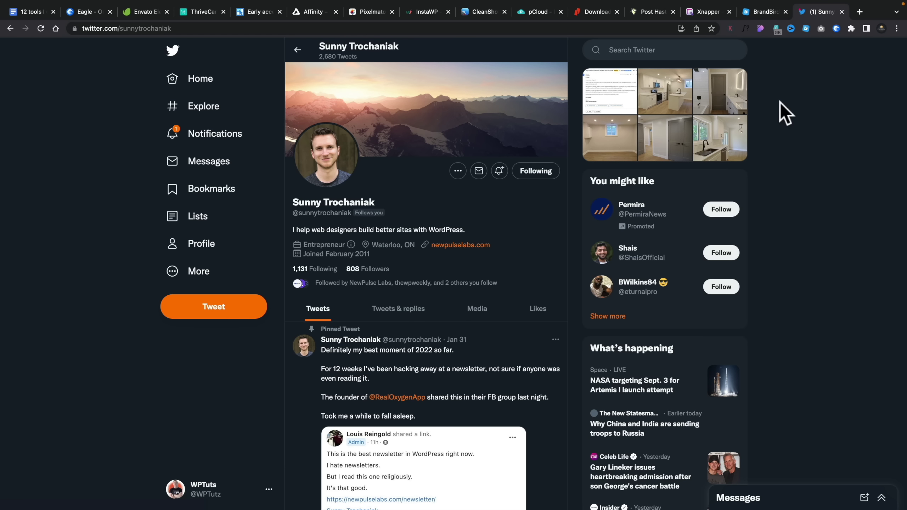
pyautogui.click(807, 29)
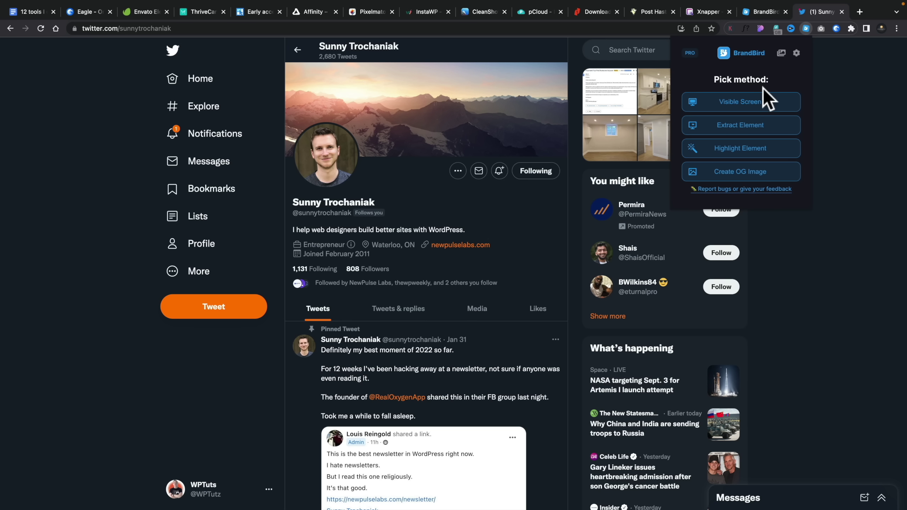
pyautogui.click(750, 107)
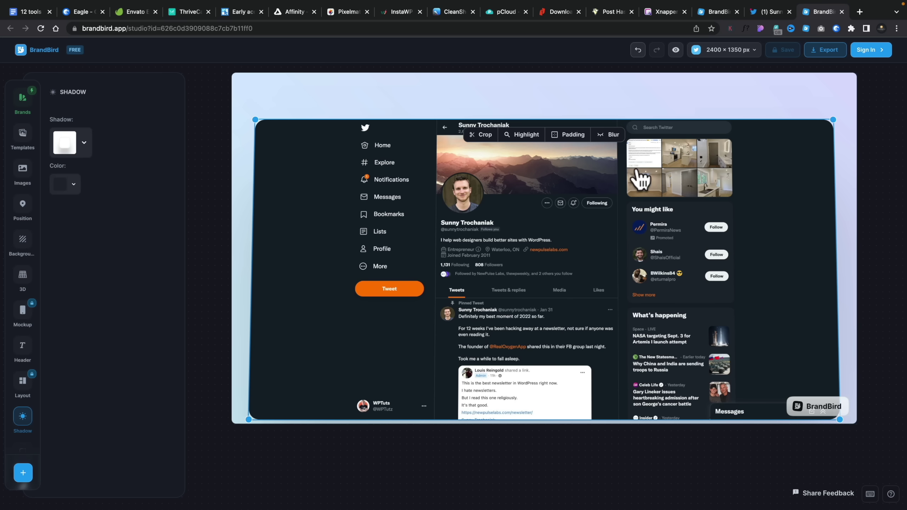
# - Sign in to the BrandBird PRO account with the Twitter screenshot loaded in the studio
pyautogui.click(872, 50)
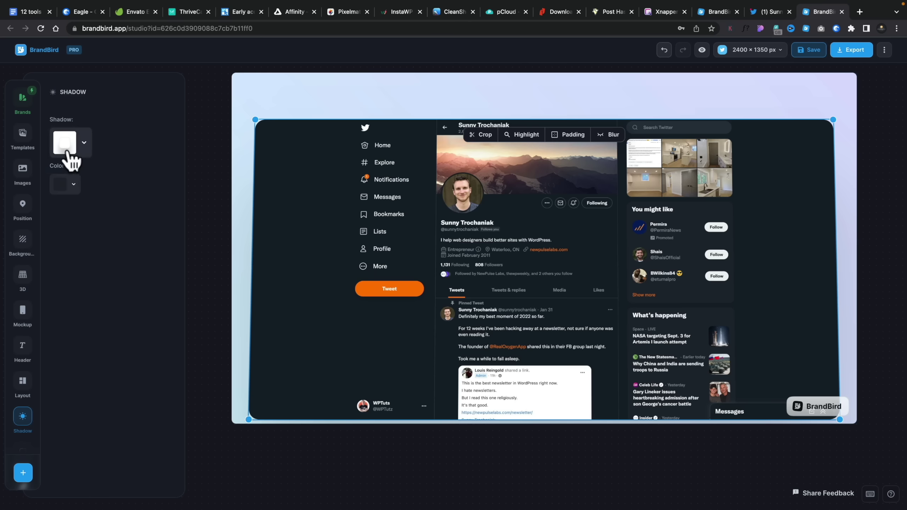
pyautogui.click(24, 140)
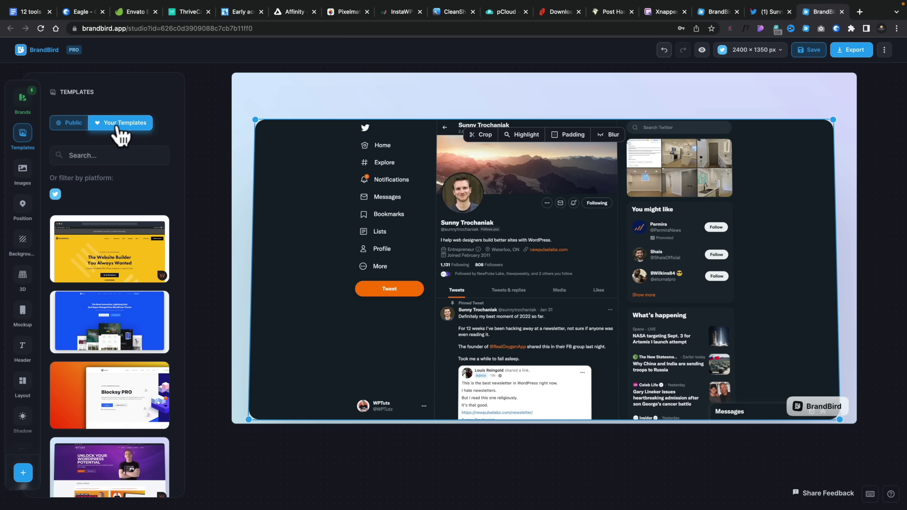
# - Apply a saved template: tilted browser frame on a 1920 × 1080 orange-magenta gradient canvas
pyautogui.click(118, 397)
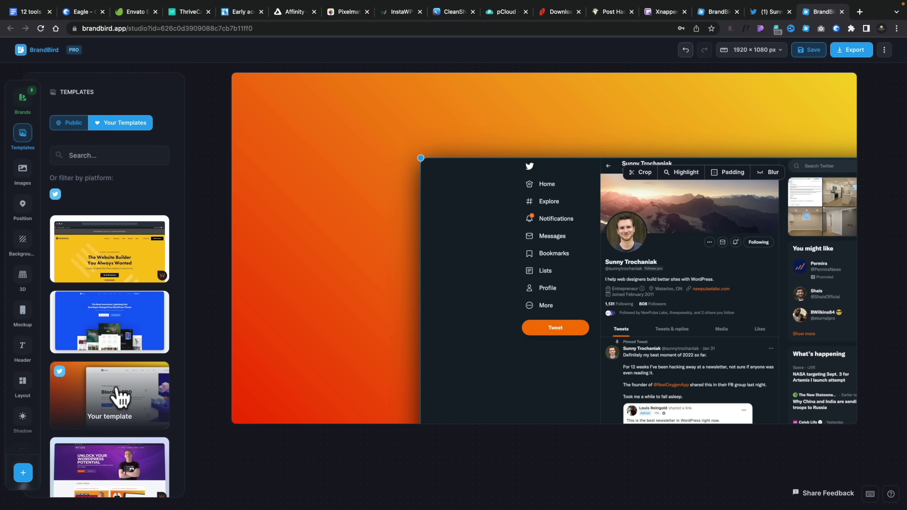
pyautogui.scroll(-10, 106, 429)
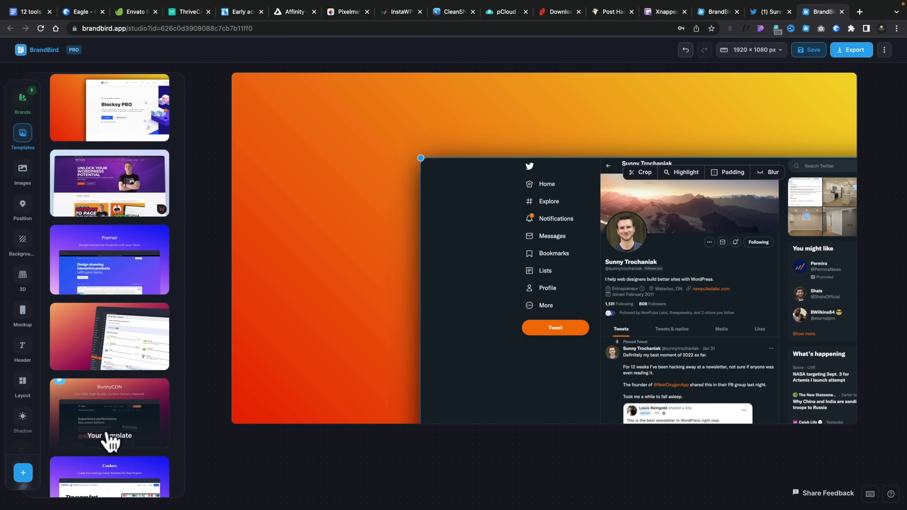
pyautogui.click(120, 323)
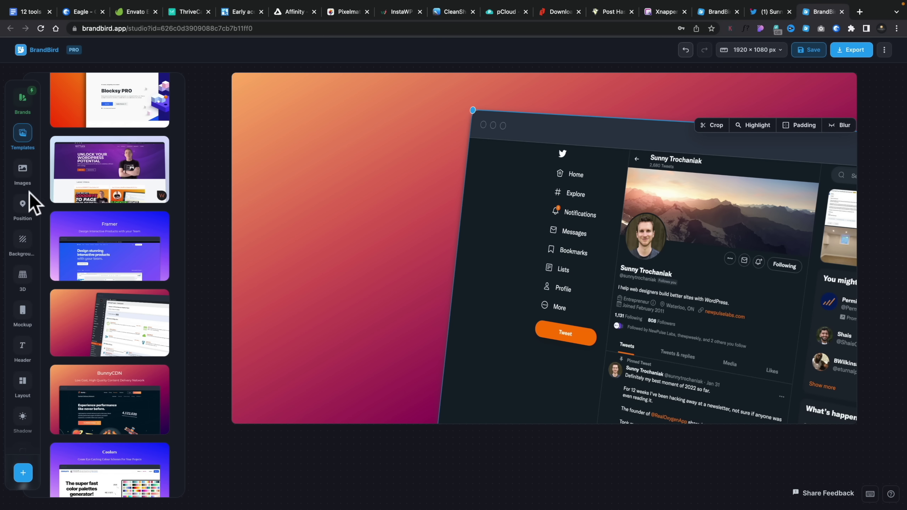
# - Try gradient direction, grid overlay and conic gradient on the background, settling on red-to-yellow
pyautogui.click(22, 241)
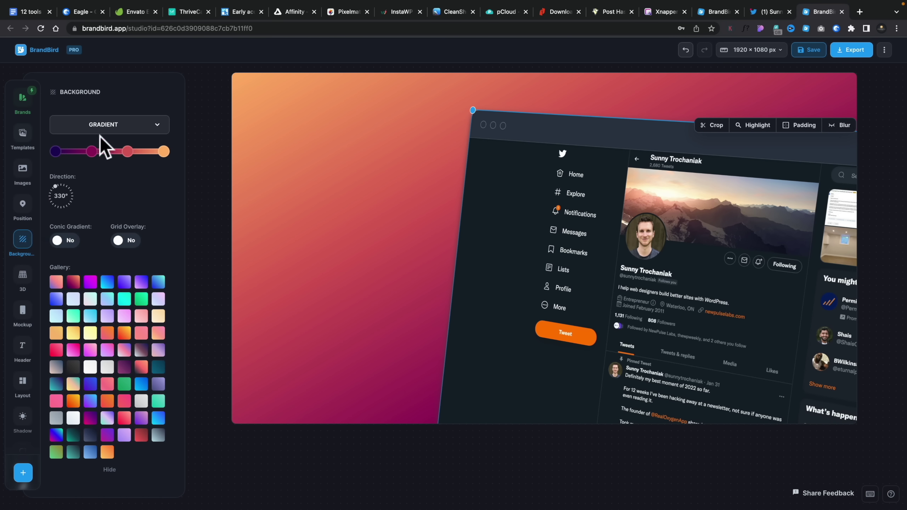
pyautogui.click(121, 128)
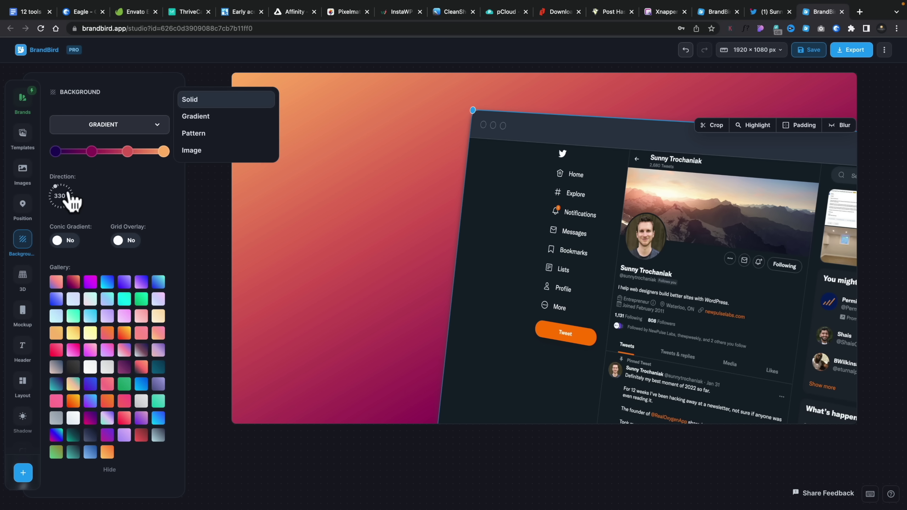
pyautogui.click(93, 173)
pyautogui.moveTo(56, 186); pyautogui.dragTo(81, 207)
pyautogui.click(133, 240)
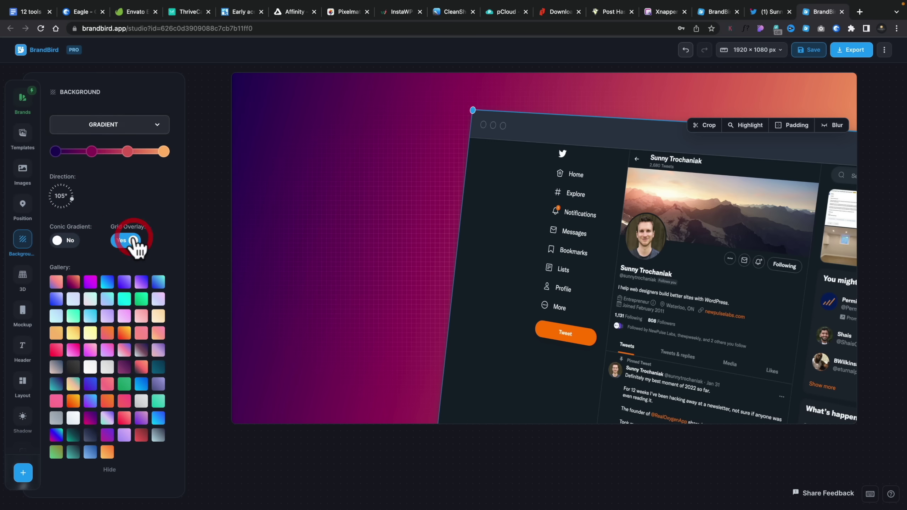
pyautogui.click(71, 243)
pyautogui.click(70, 245)
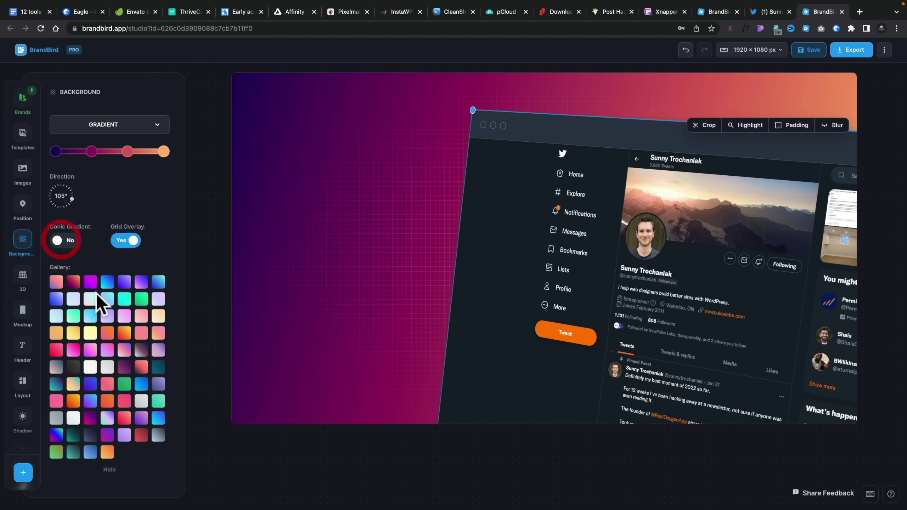
pyautogui.click(124, 334)
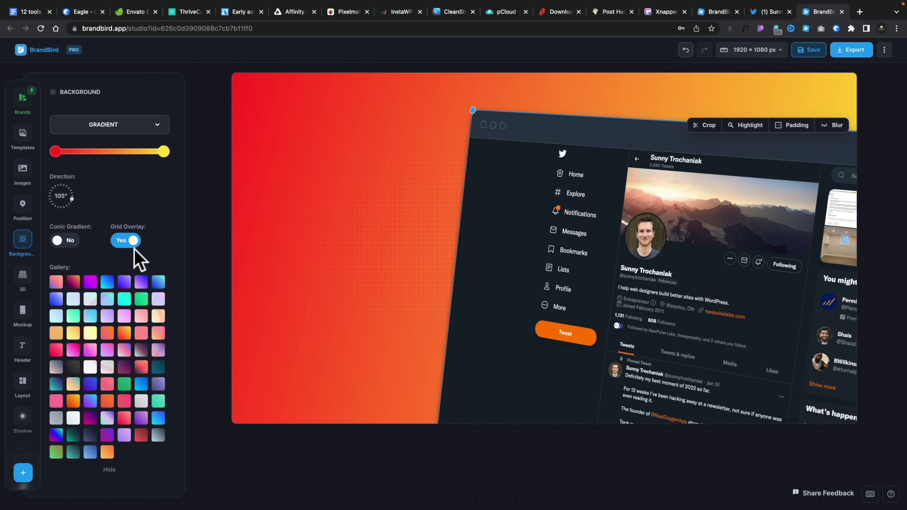
pyautogui.click(125, 240)
# - Switch the background type to Pattern, giving orange with yellow plus marks
pyautogui.click(153, 127)
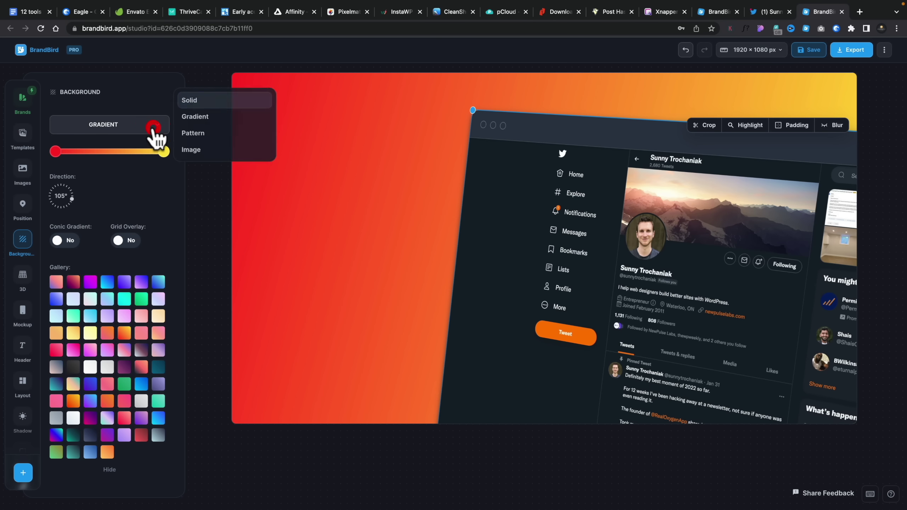
pyautogui.click(196, 134)
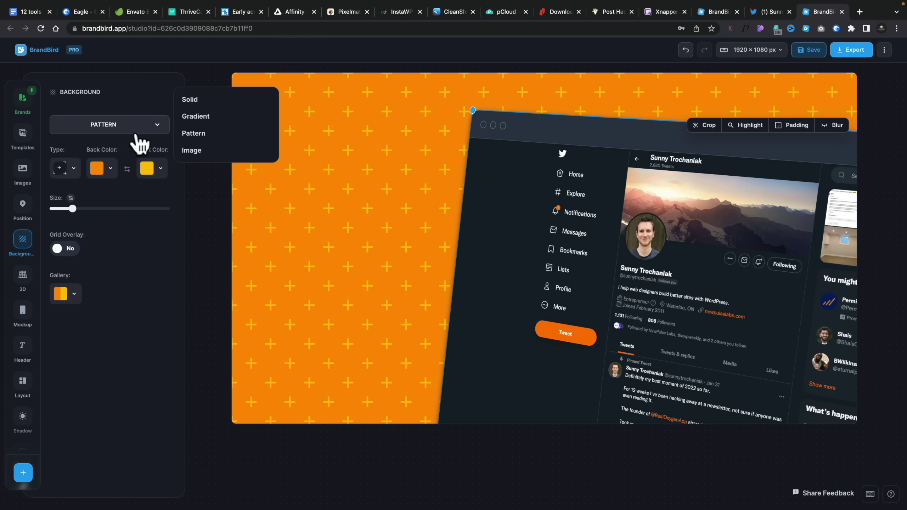
pyautogui.click(128, 324)
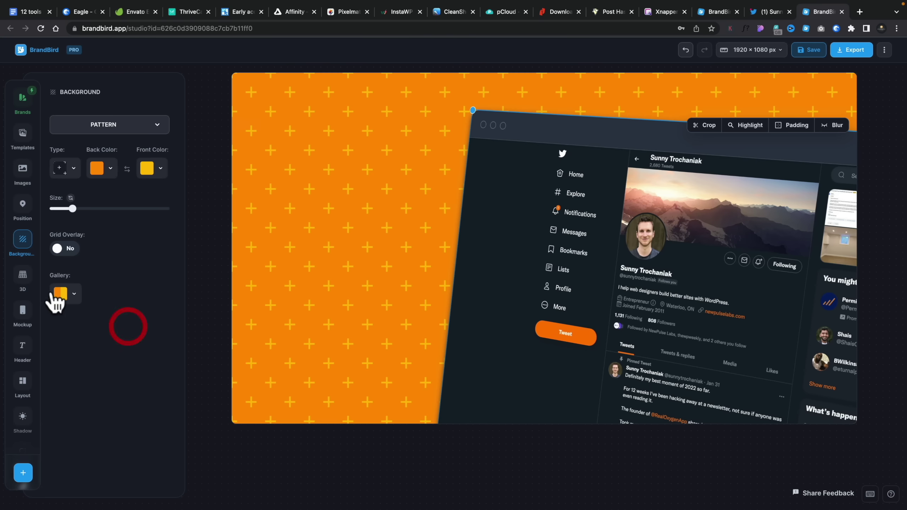
pyautogui.click(22, 275)
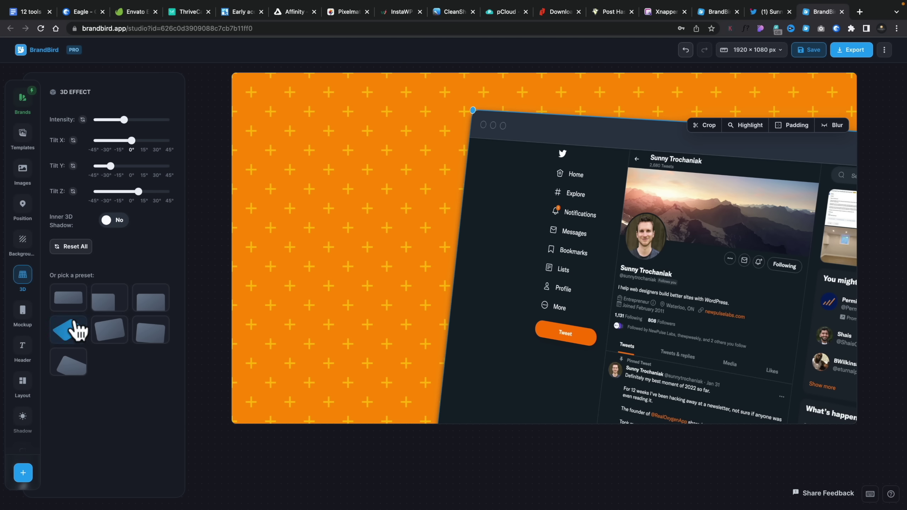
# - Try the Modern Browser mockup frame, then set the mockup type to None
pyautogui.click(23, 307)
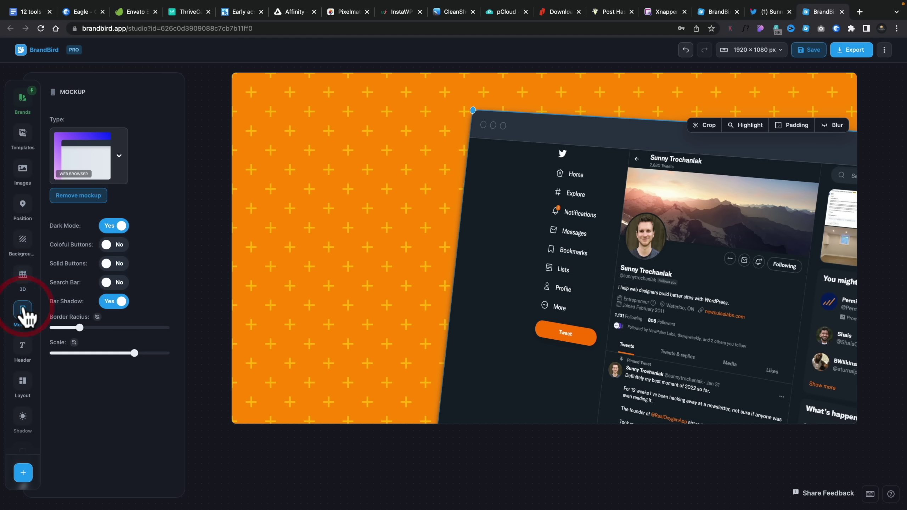
pyautogui.click(117, 157)
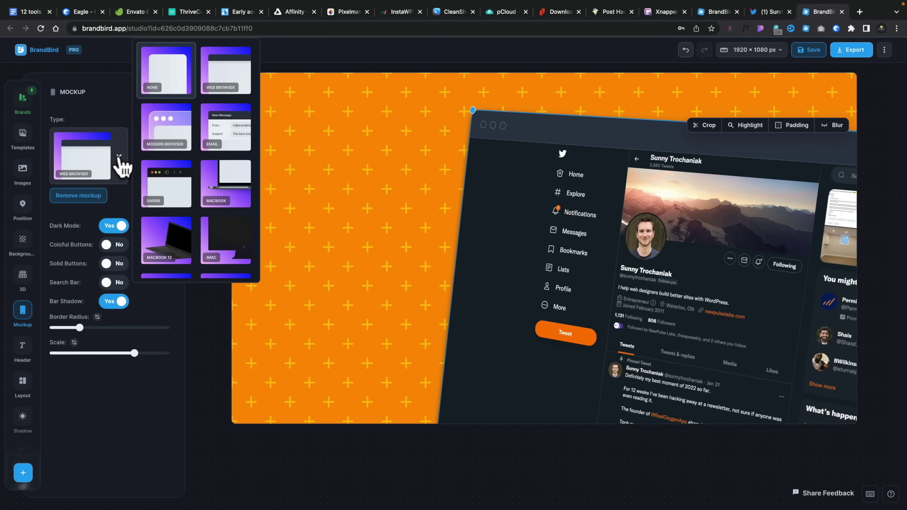
pyautogui.click(175, 132)
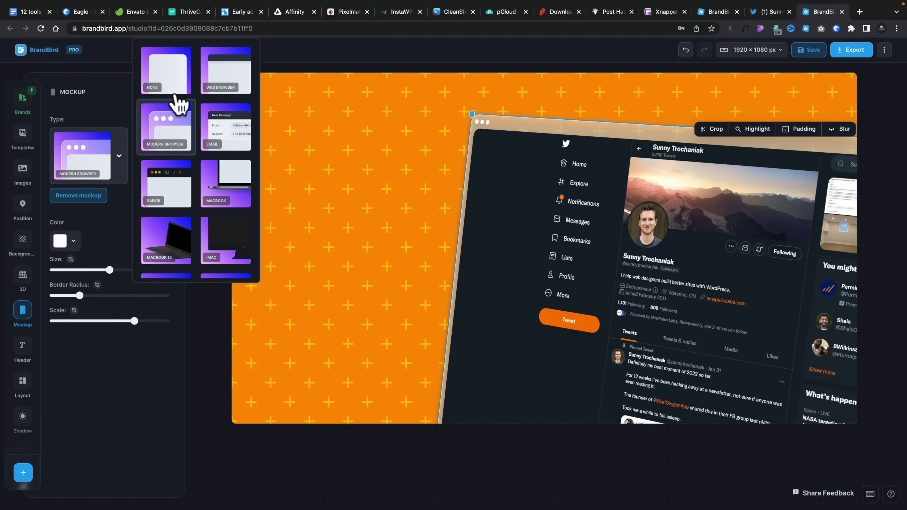
pyautogui.click(178, 77)
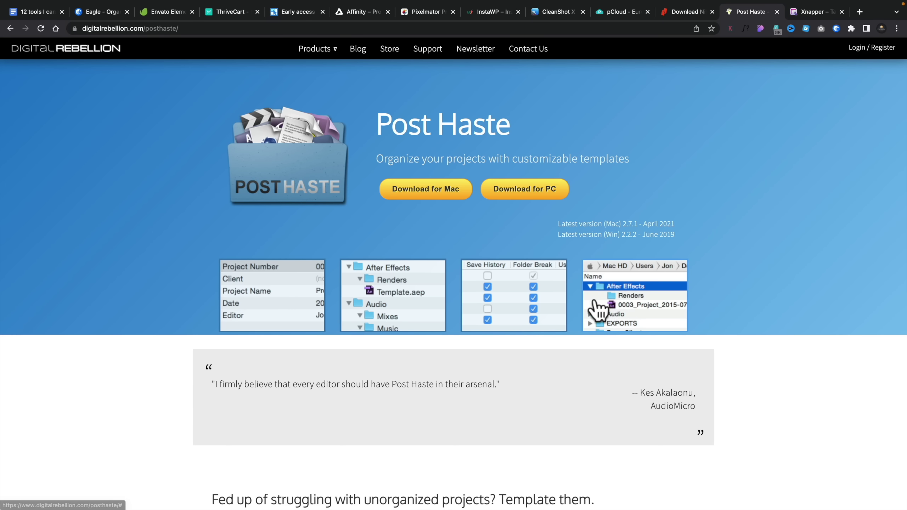
pyautogui.scroll(-5, 150, 403)
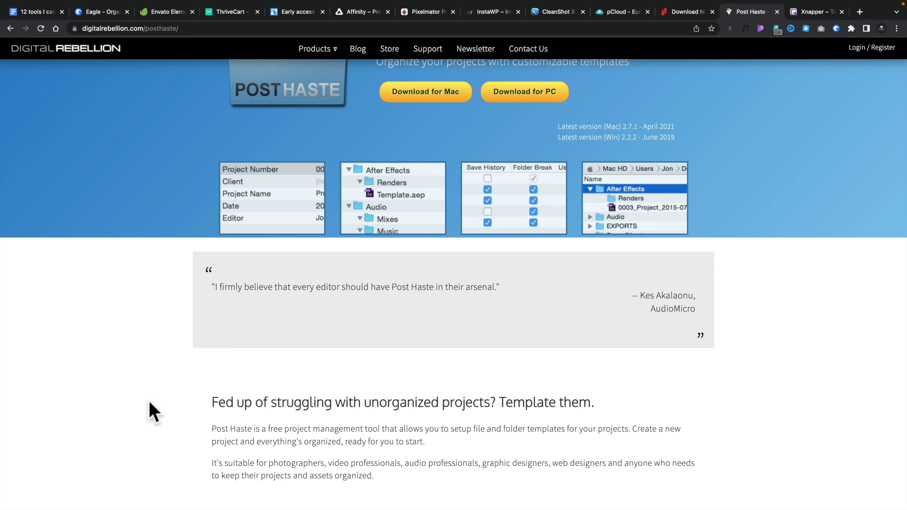
# - Launch Post Haste, keep the FCXP Video Template, and begin editing the Project Name
pyautogui.scroll(1, 149, 400)
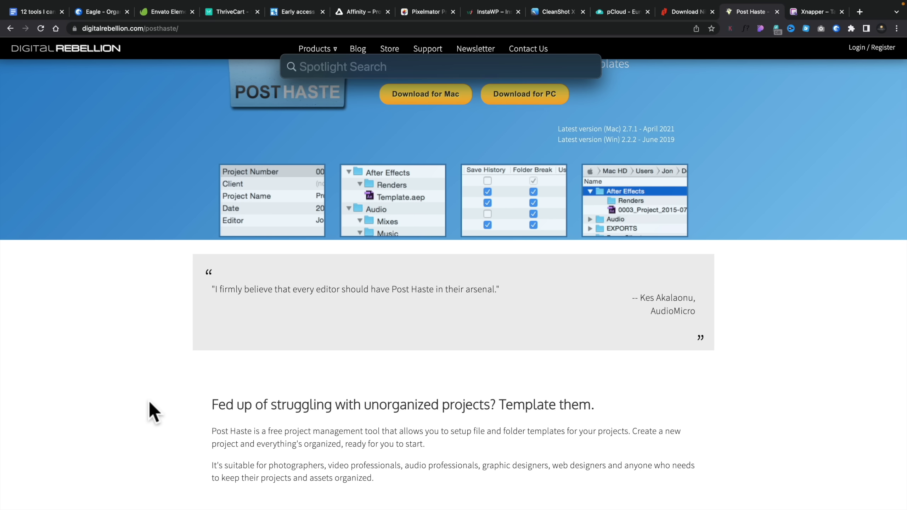
pyautogui.write('post')
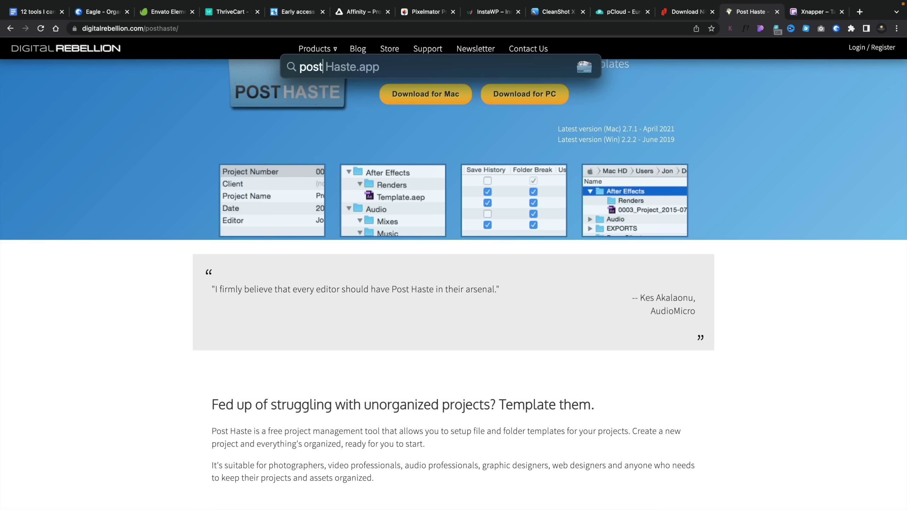
pyautogui.press('Return')
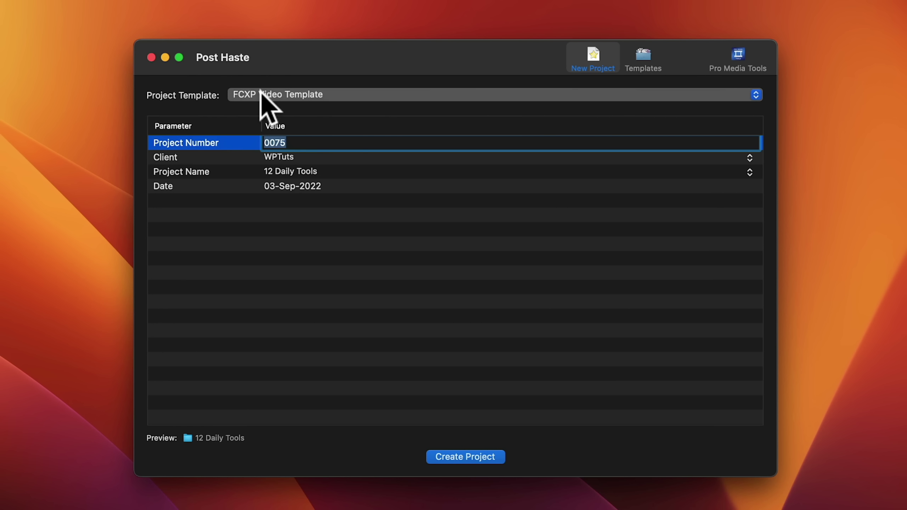
pyautogui.click(284, 96)
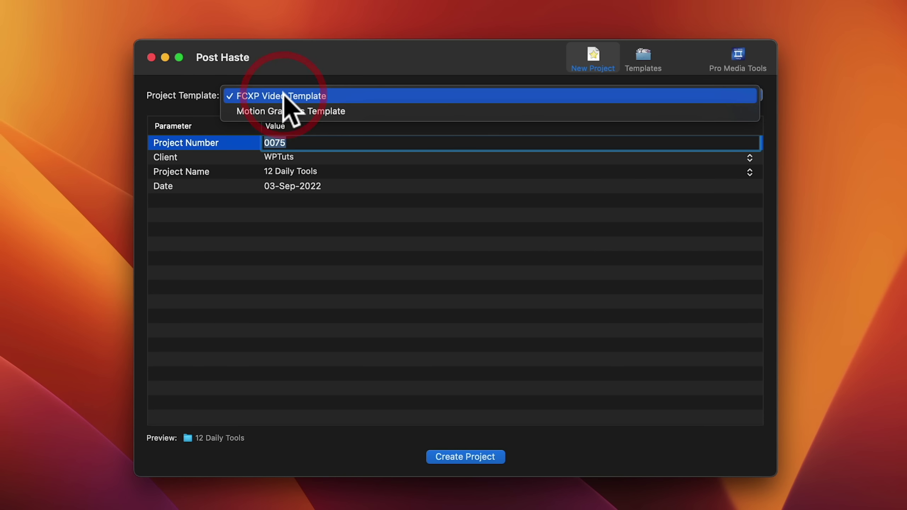
pyautogui.click(318, 51)
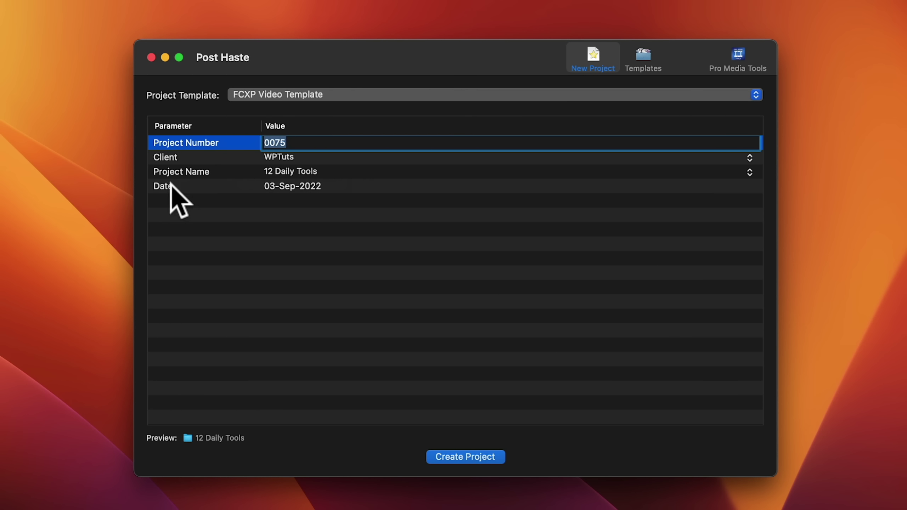
pyautogui.doubleClick(293, 172)
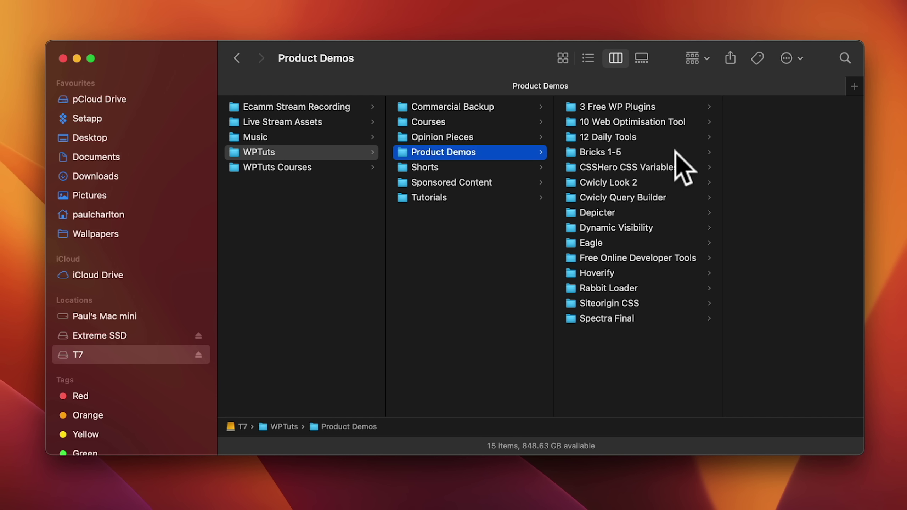
# - Browse 12 Daily Tools through Production Documents and Thumbnail Artwork into Video Files
pyautogui.click(608, 137)
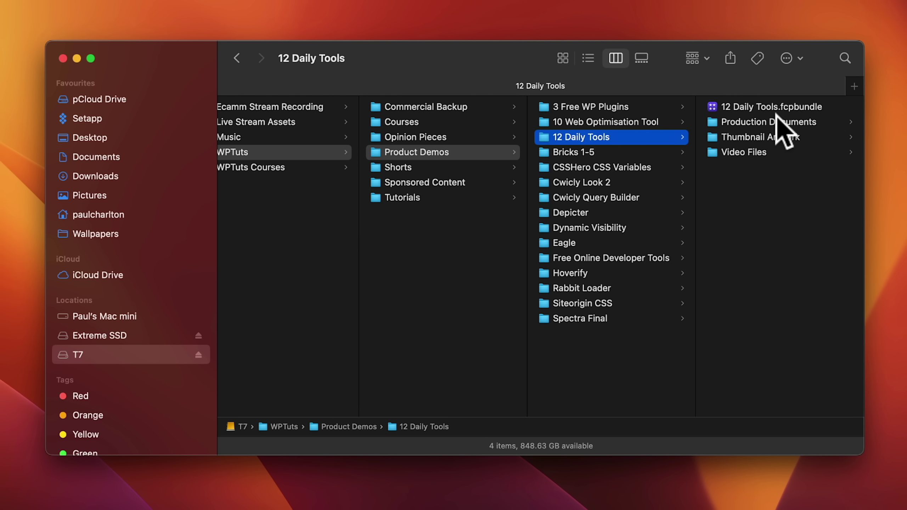
pyautogui.click(750, 122)
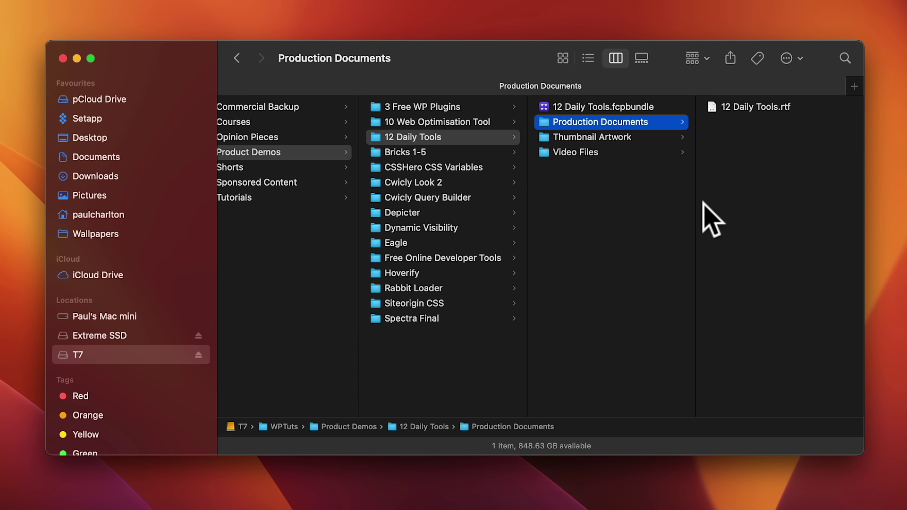
pyautogui.click(584, 139)
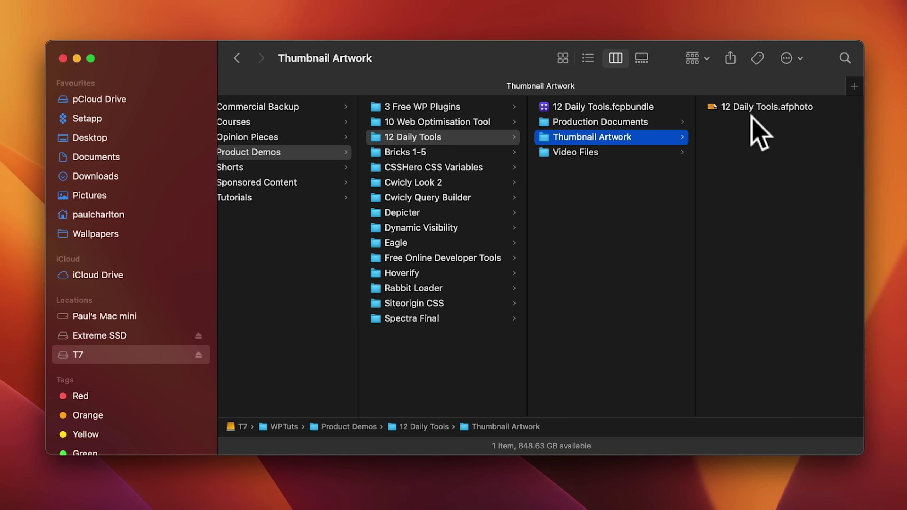
pyautogui.click(596, 153)
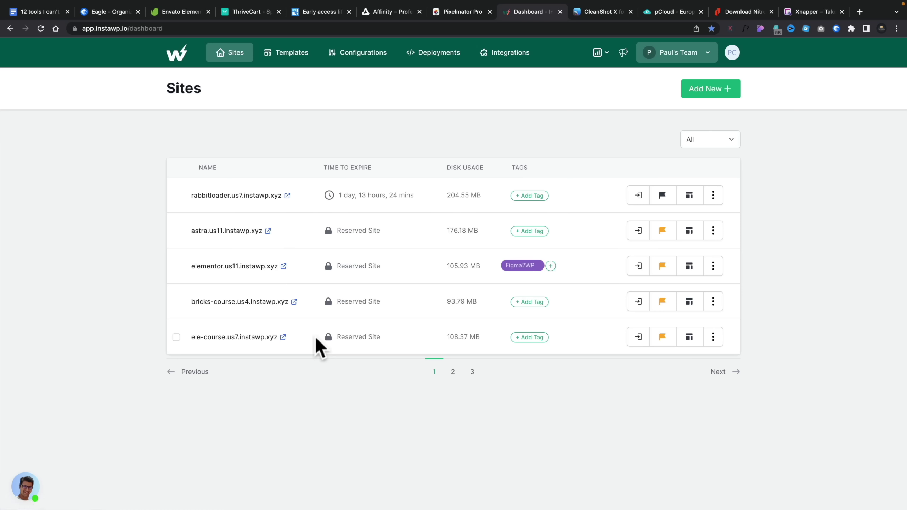
# - Create a new InstaWP site with WordPress 6.0, PHP 7.4 and the default configuration
pyautogui.click(711, 87)
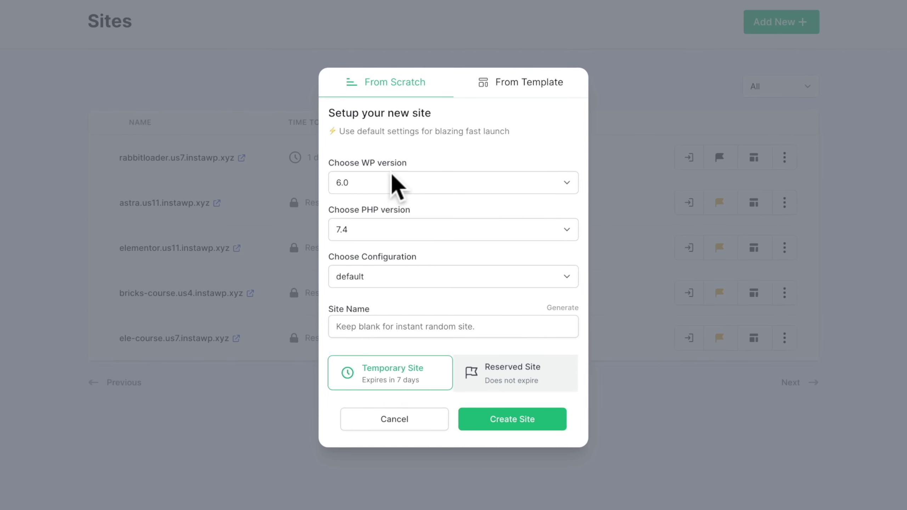
pyautogui.click(386, 174)
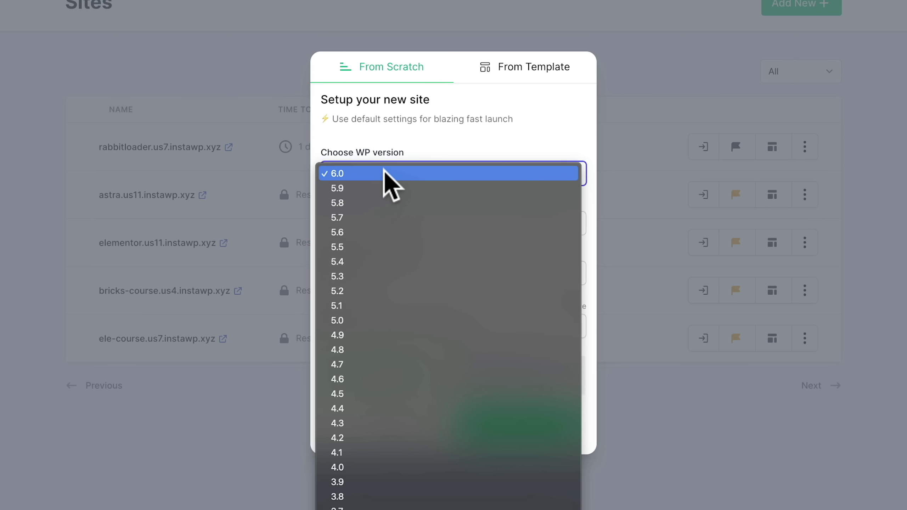
pyautogui.click(448, 140)
pyautogui.click(383, 223)
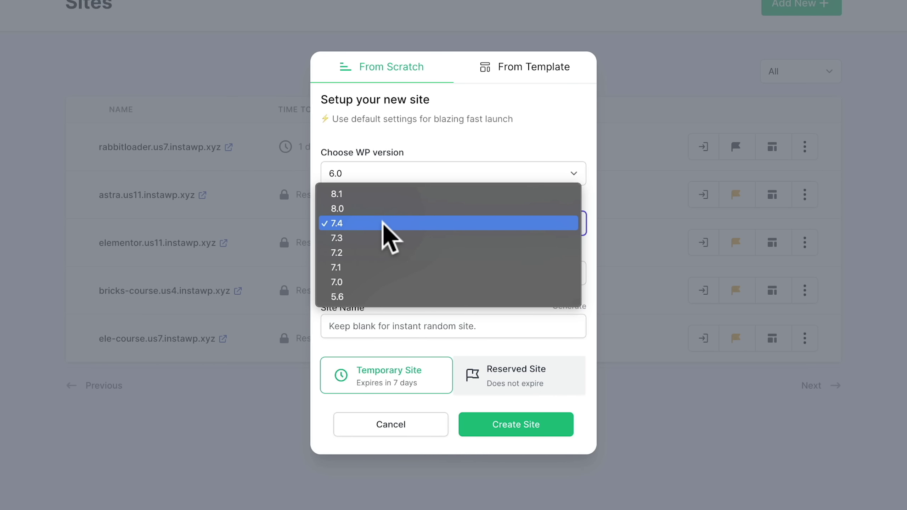
pyautogui.click(527, 139)
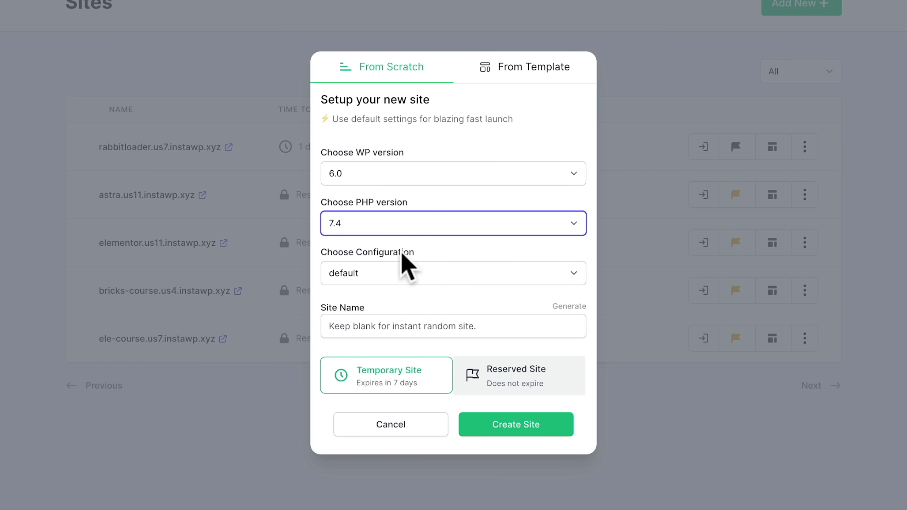
pyautogui.click(385, 273)
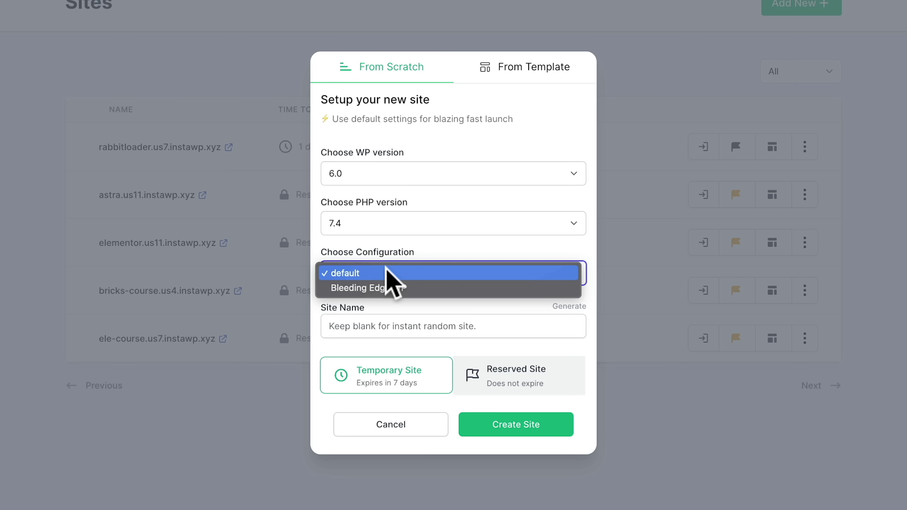
pyautogui.click(461, 246)
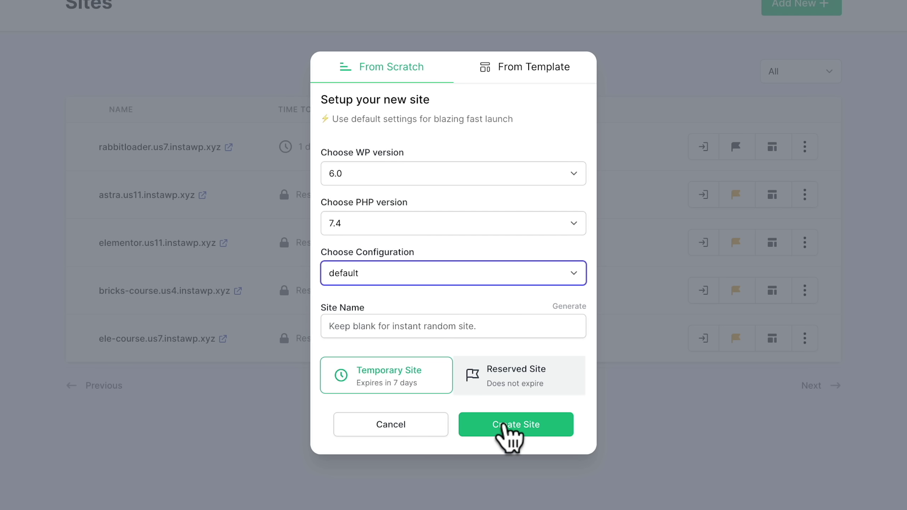
pyautogui.click(503, 425)
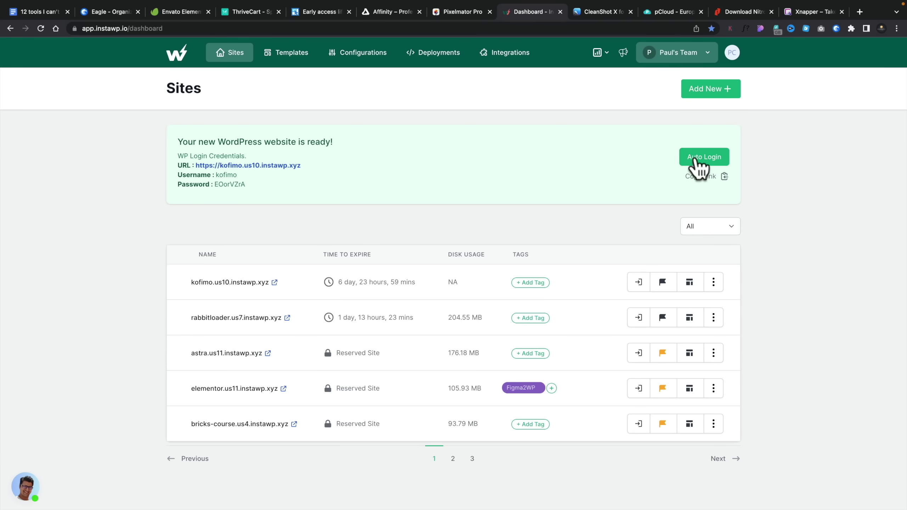
# - Auto-login to the kofimo.us10.instawp.xyz WordPress 6.0 admin dashboard
pyautogui.click(696, 160)
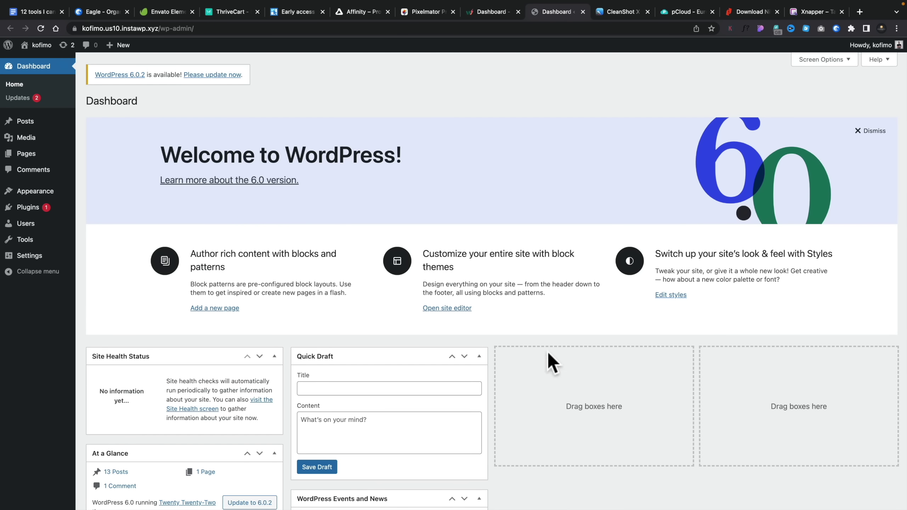
# - Close the WordPress tab and delete the kofimo.us10.instawp.xyz temporary site from Sites
pyautogui.click(583, 12)
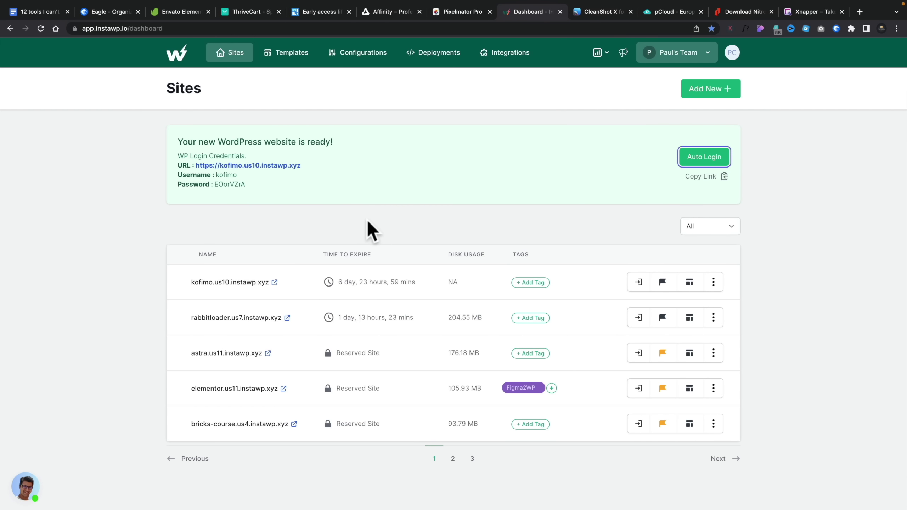
pyautogui.click(714, 283)
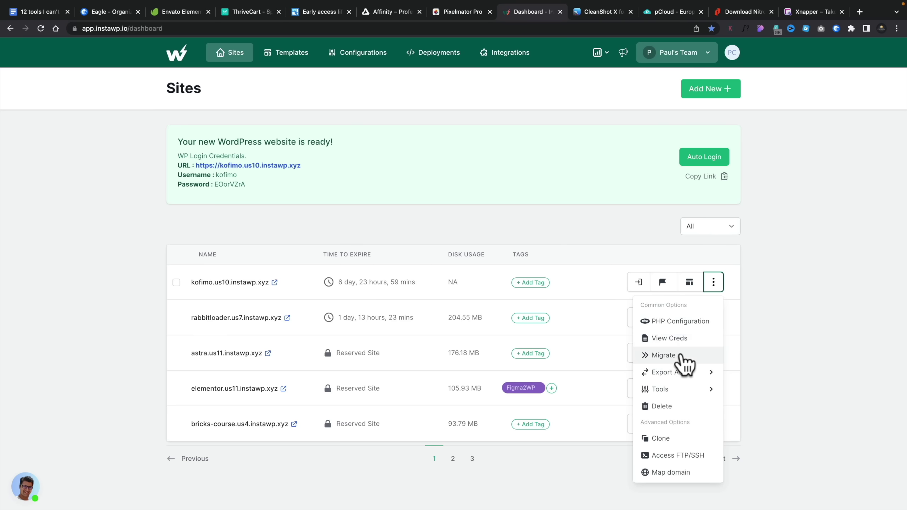
pyautogui.moveTo(679, 373)
pyautogui.moveTo(678, 389)
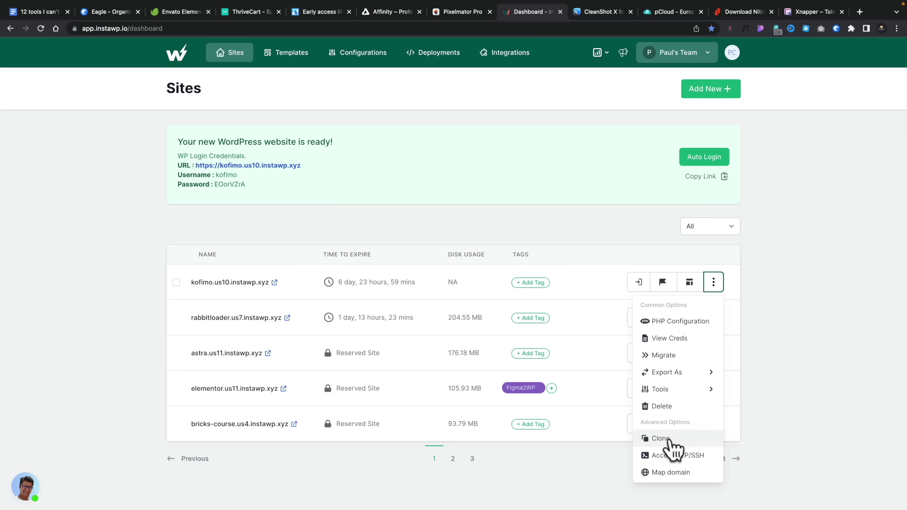
pyautogui.click(675, 406)
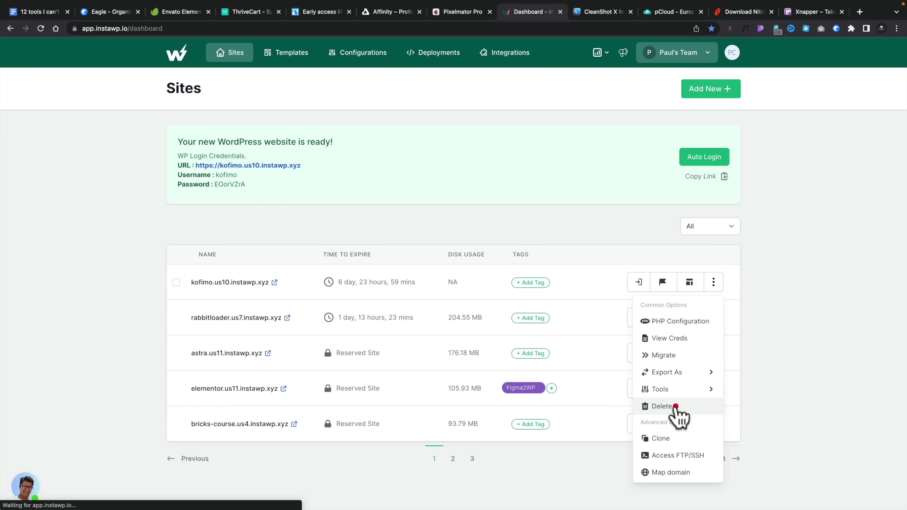
pyautogui.click(501, 310)
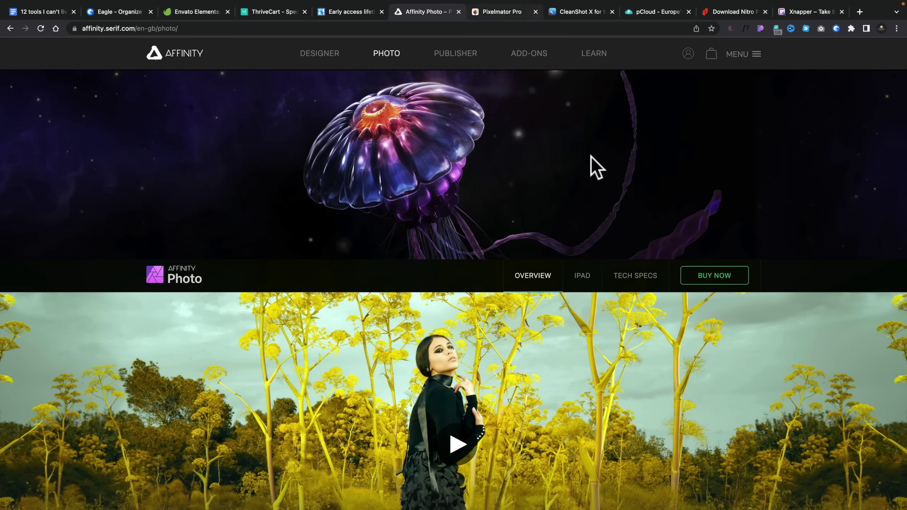
# - Use BUY NOW in the sub-navigation to reach the Affinity Photo pricing section
pyautogui.click(696, 275)
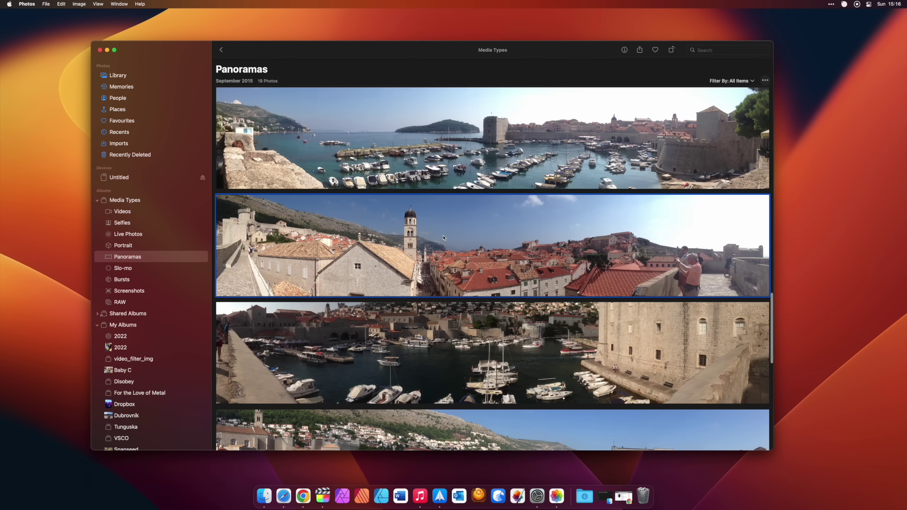
# - Send the Dubrovnik rooftop panorama IMG_0167 from Photos to Pixelmator Pro for editing
pyautogui.rightClick(444, 238)
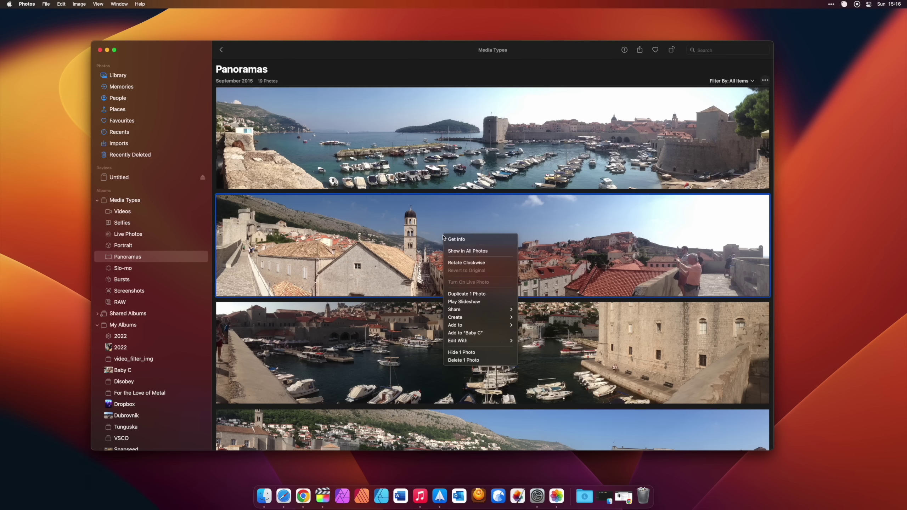
pyautogui.moveTo(474, 344)
pyautogui.click(542, 322)
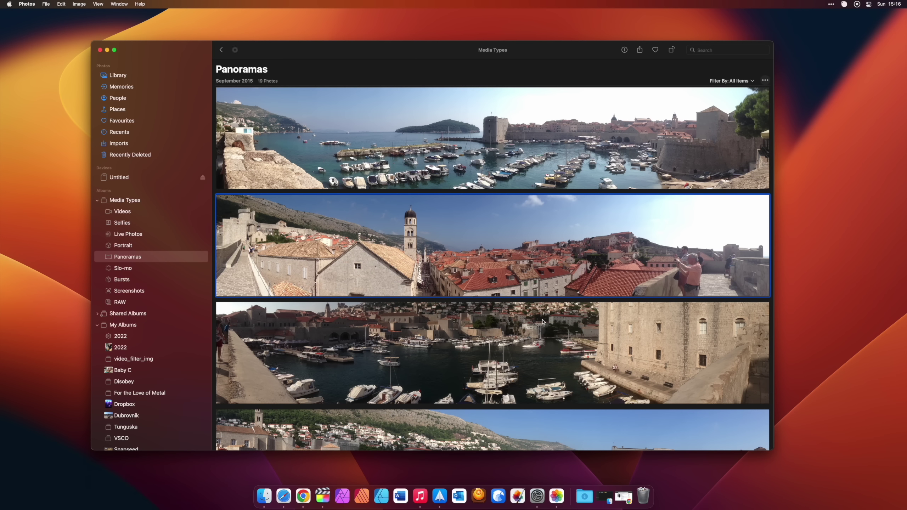
pyautogui.scroll(5, 435, 263)
# - Auto-enhance the portrait's colours, then run Remove Background on the brick-wall photo
pyautogui.scroll(-3, 435, 264)
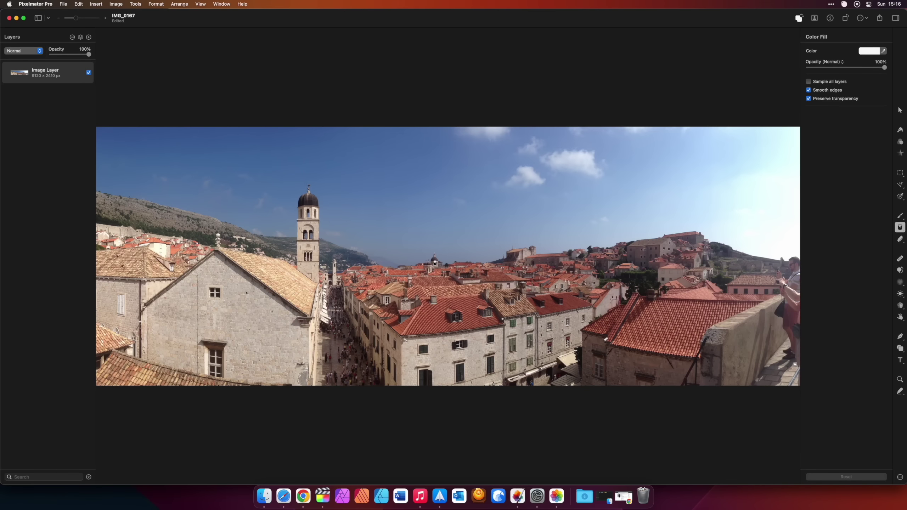
pyautogui.click(899, 141)
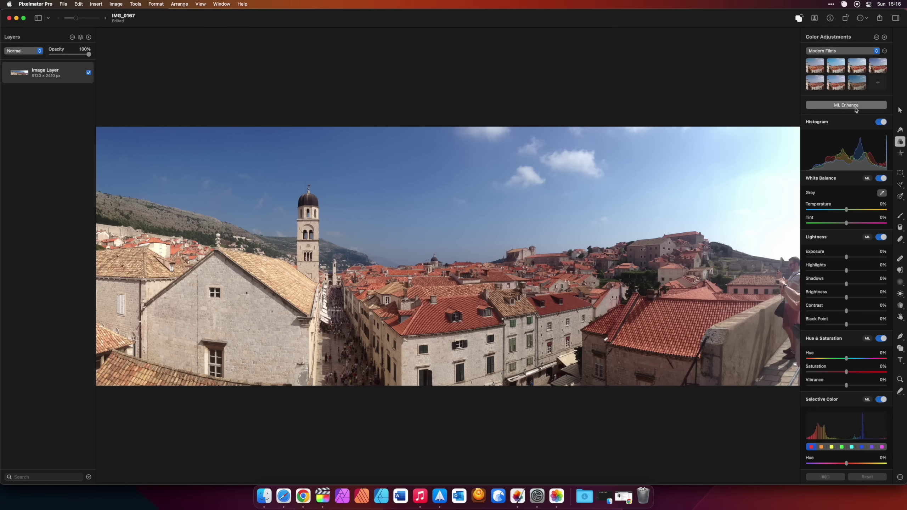
pyautogui.click(854, 104)
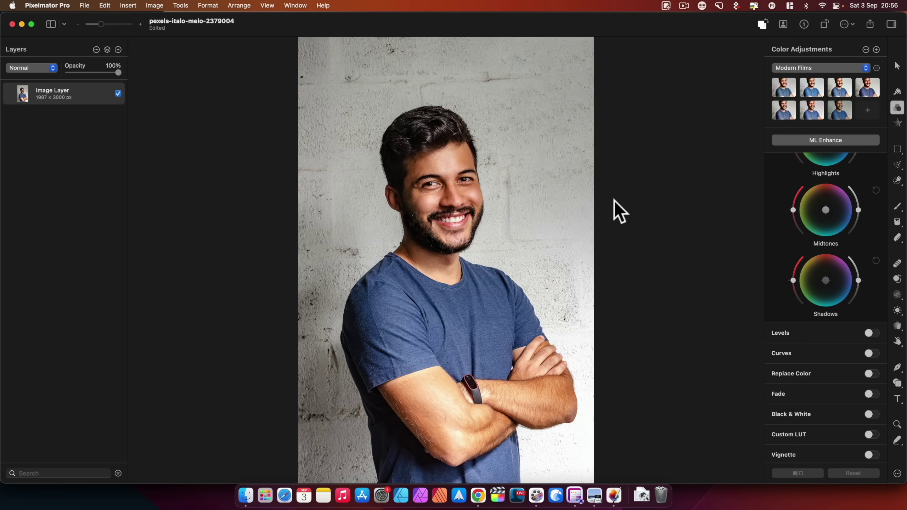
pyautogui.click(784, 25)
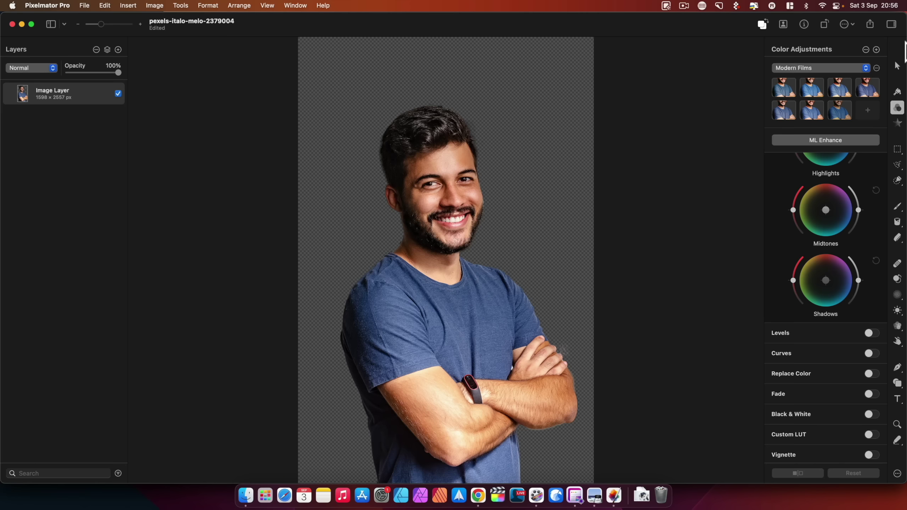
# - Scroll the Color Adjustments panel back up to Histogram while the background is removed
pyautogui.scroll(15, 864, 192)
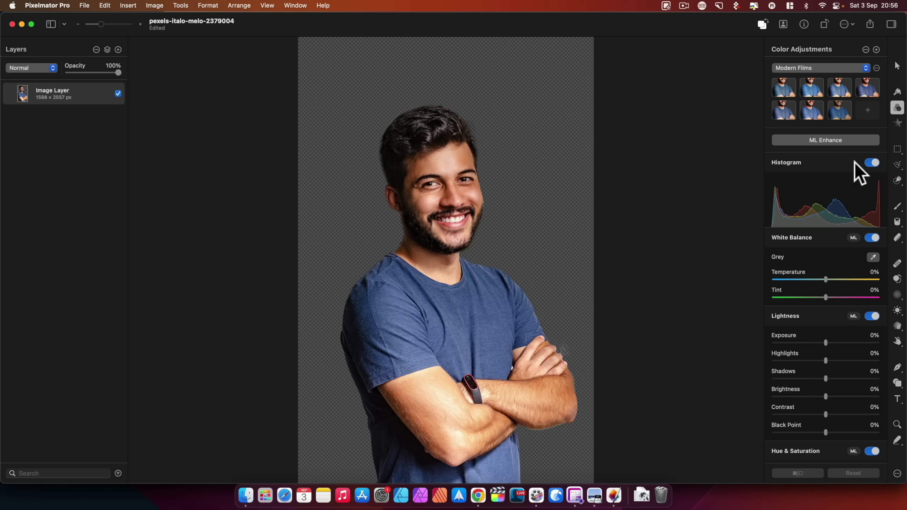
# - Toggle ML Enhance off, then apply ML White Balance (Temperature -13%, Tint -4%) and ML Hue & Saturation
pyautogui.click(821, 142)
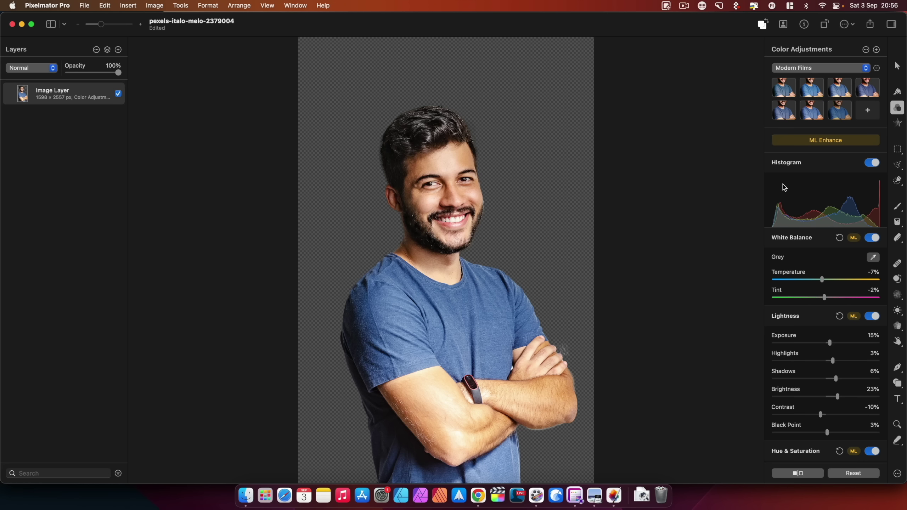
pyautogui.click(833, 139)
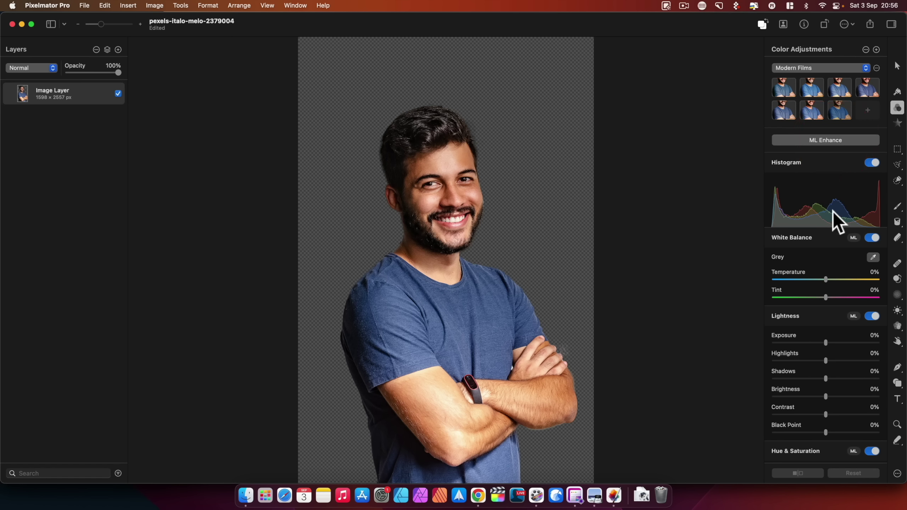
pyautogui.click(855, 238)
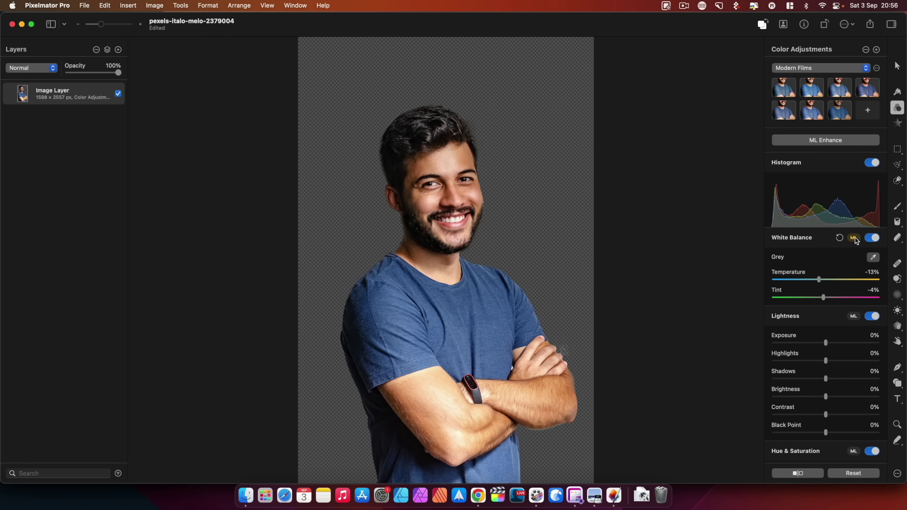
pyautogui.scroll(-5, 856, 240)
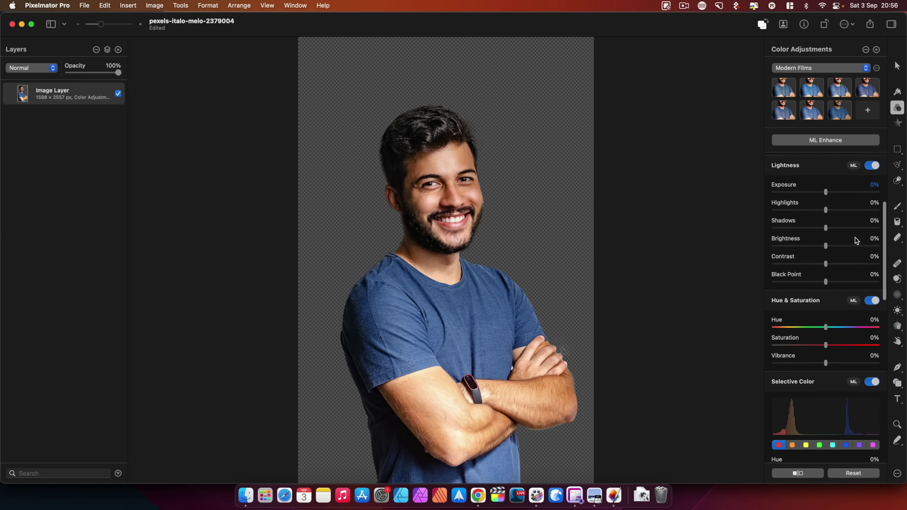
pyautogui.click(853, 293)
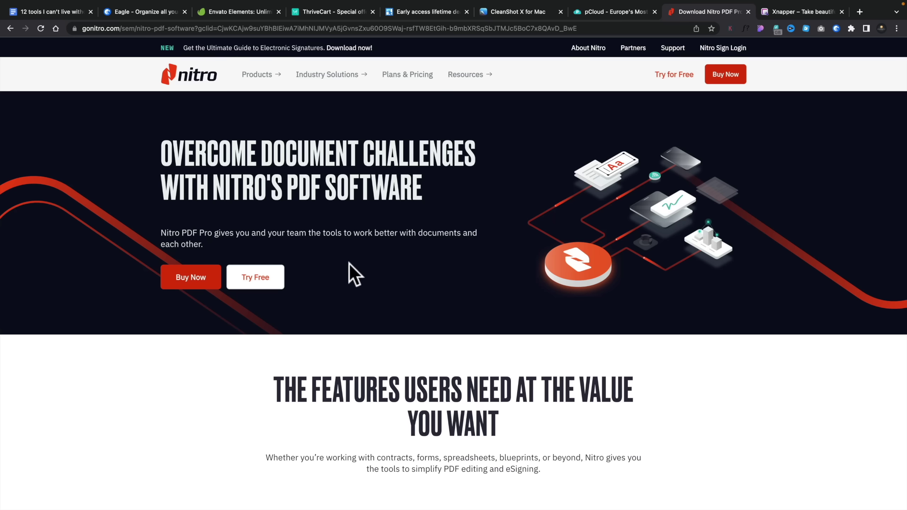
# - Scroll the Nitro homepage and go to its Plans & Pricing page
pyautogui.scroll(-1, 318, 332)
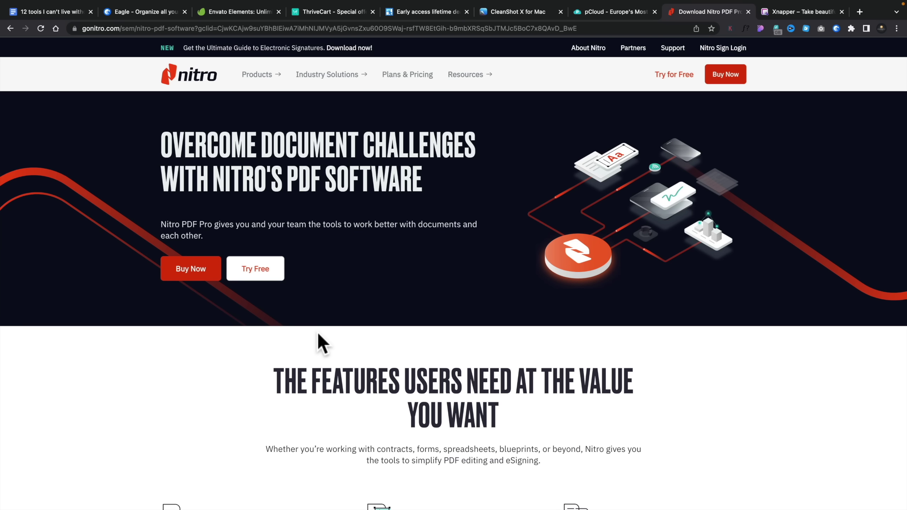
pyautogui.scroll(1, 319, 333)
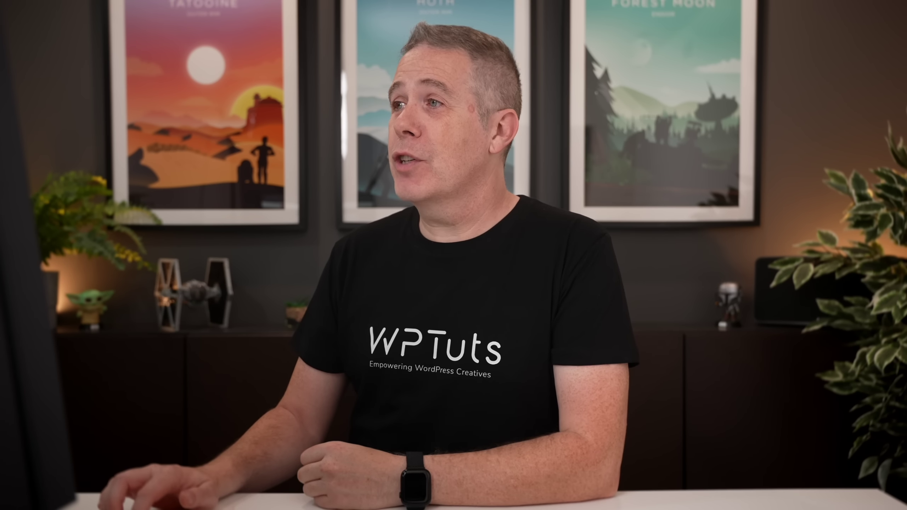
pyautogui.click(409, 76)
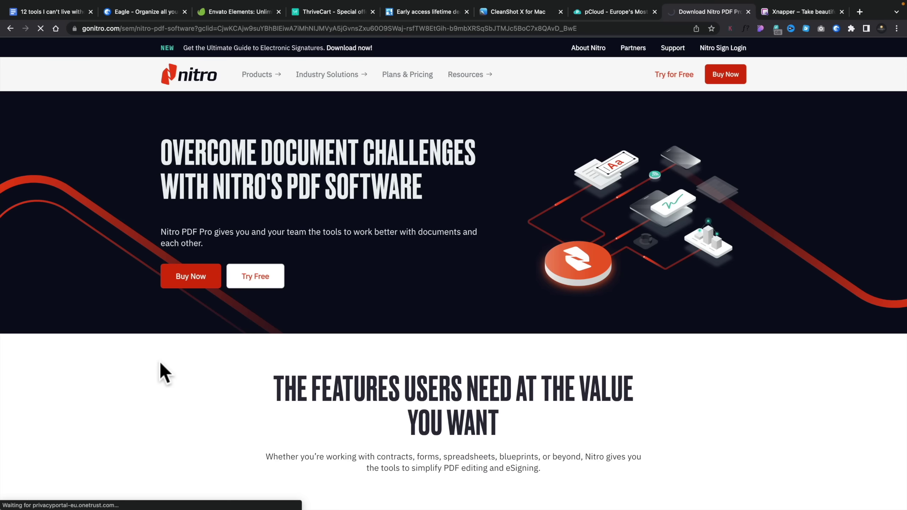
# - Scroll down the Nitro pricing page to review the £158.99 plan
pyautogui.scroll(-4, 163, 405)
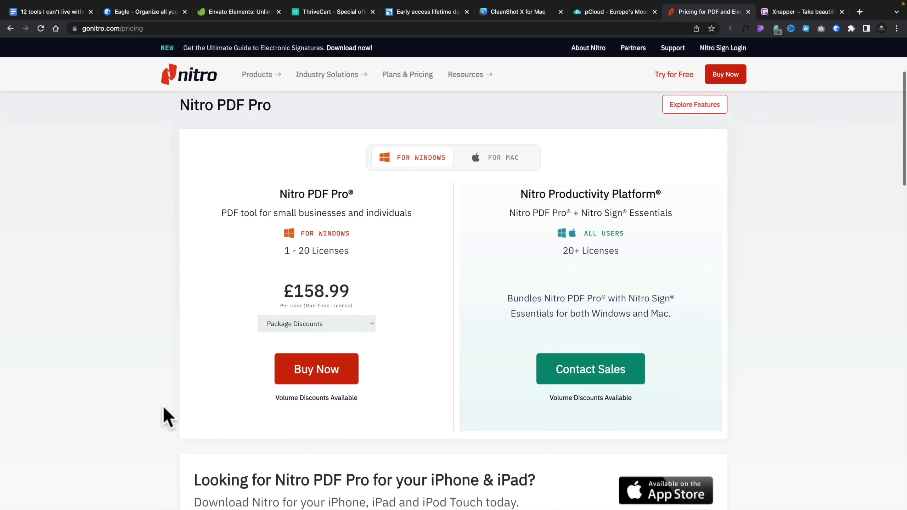
pyautogui.scroll(-1, 163, 405)
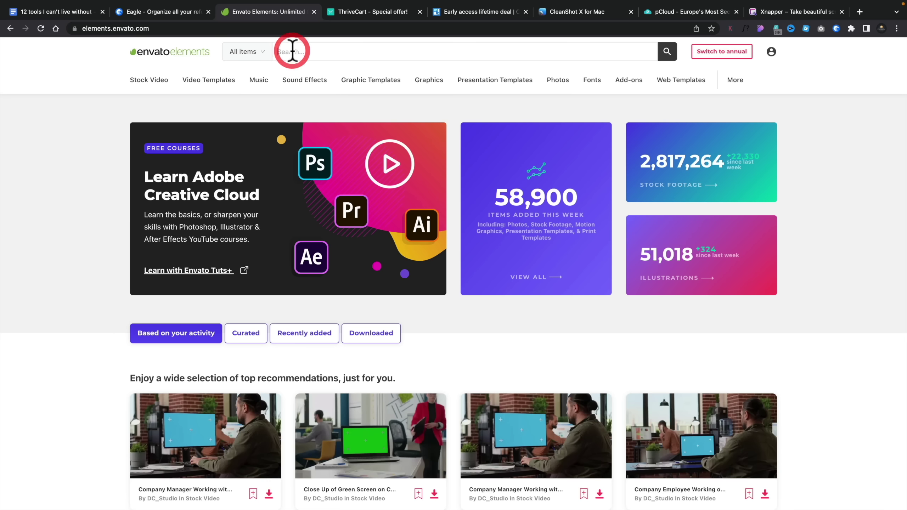
# - Search Envato Elements for 'youtube' and scroll through the category-grouped results
pyautogui.write('tube')
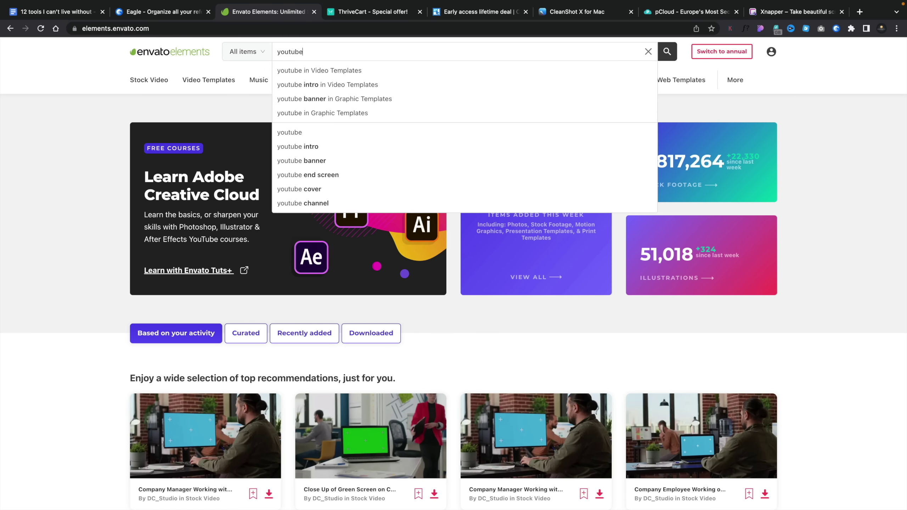
pyautogui.press('Return')
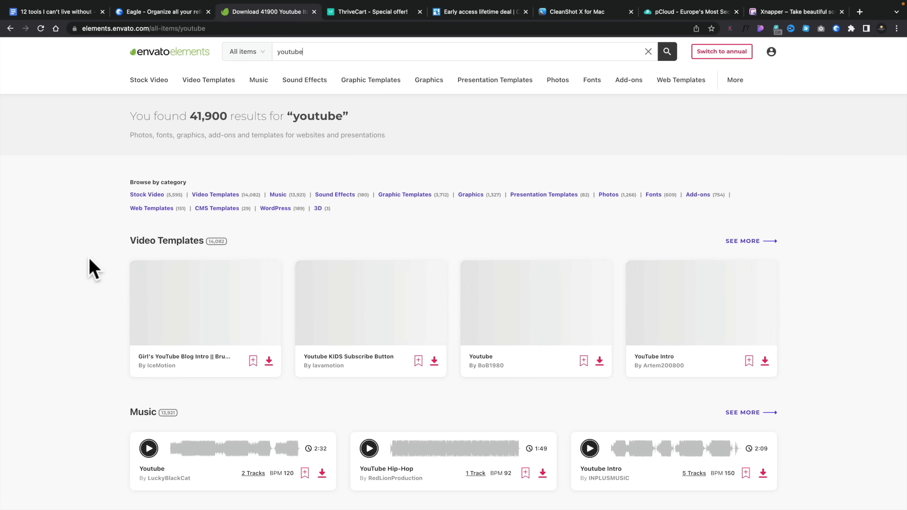
pyautogui.scroll(-3, 90, 261)
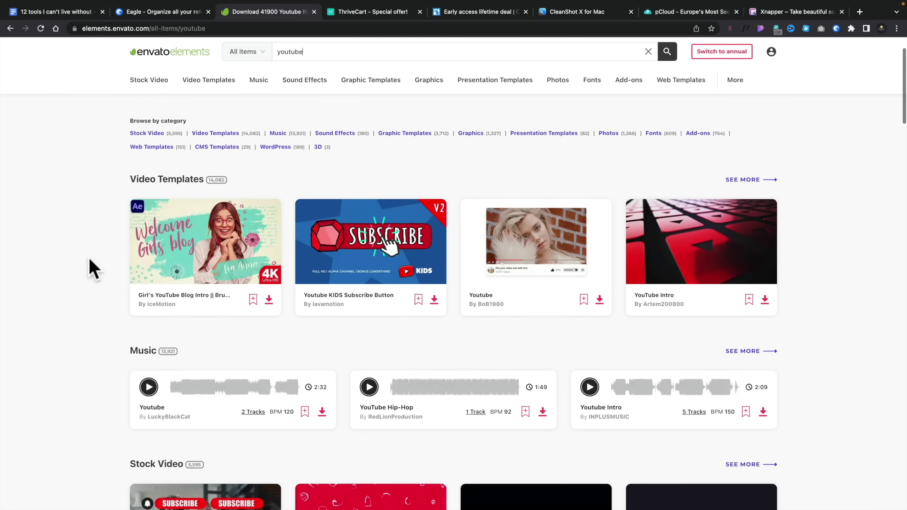
pyautogui.scroll(-10, 90, 260)
pyautogui.scroll(-13, 90, 260)
pyautogui.scroll(-17, 90, 260)
pyautogui.scroll(-12, 89, 260)
pyautogui.scroll(-13, 90, 260)
pyautogui.scroll(-12, 89, 260)
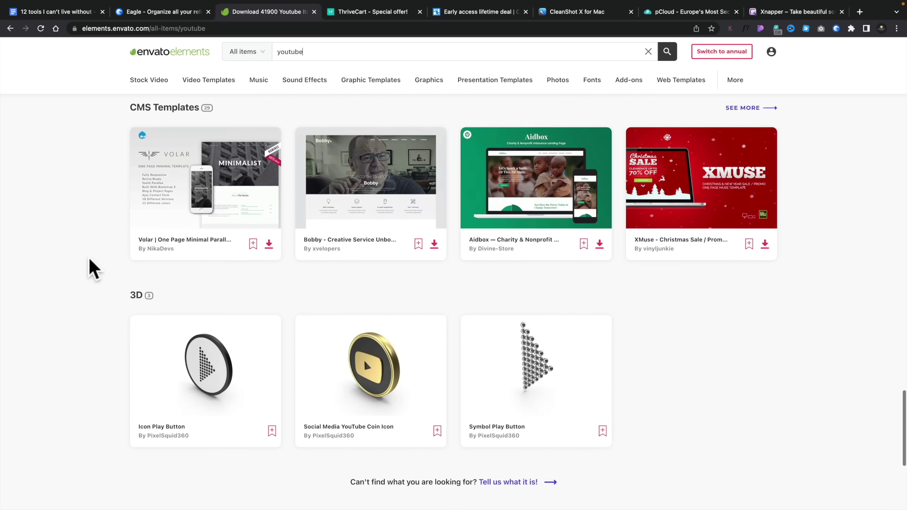
pyautogui.scroll(-4, 89, 257)
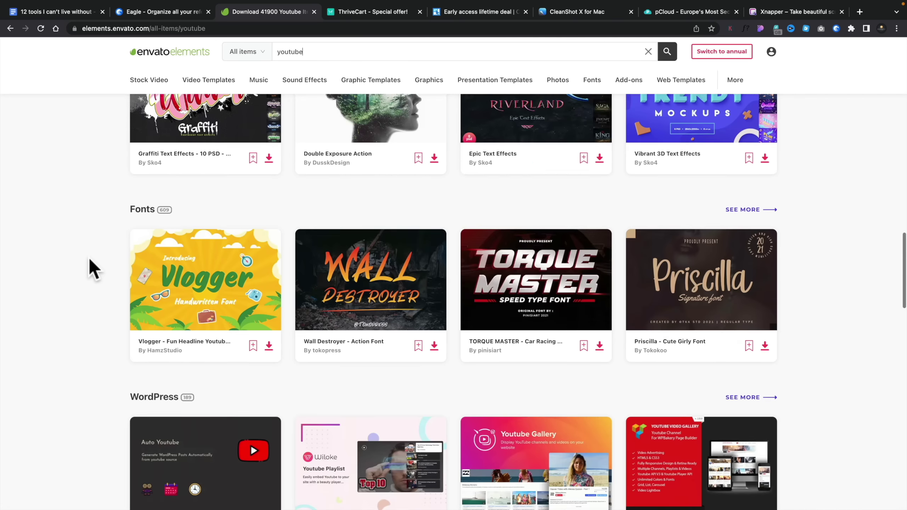
pyautogui.scroll(7, 89, 257)
pyautogui.scroll(4, 89, 260)
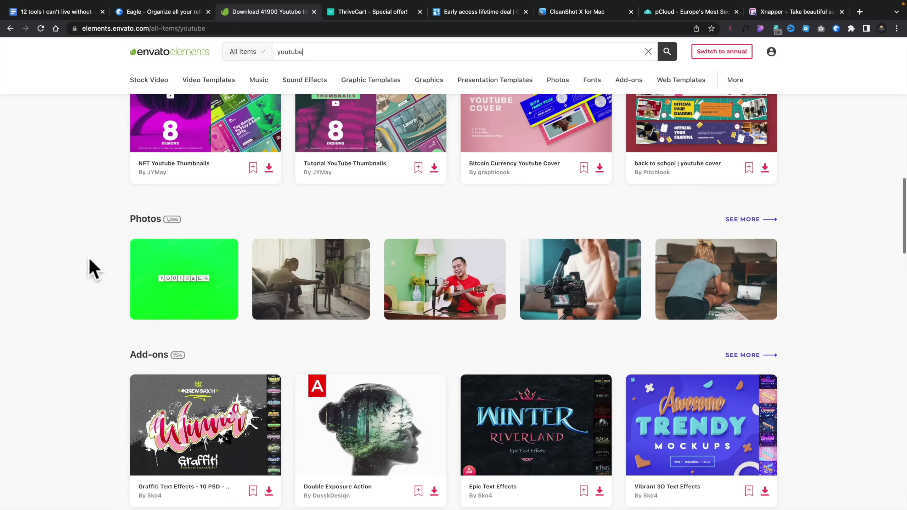
pyautogui.click(740, 277)
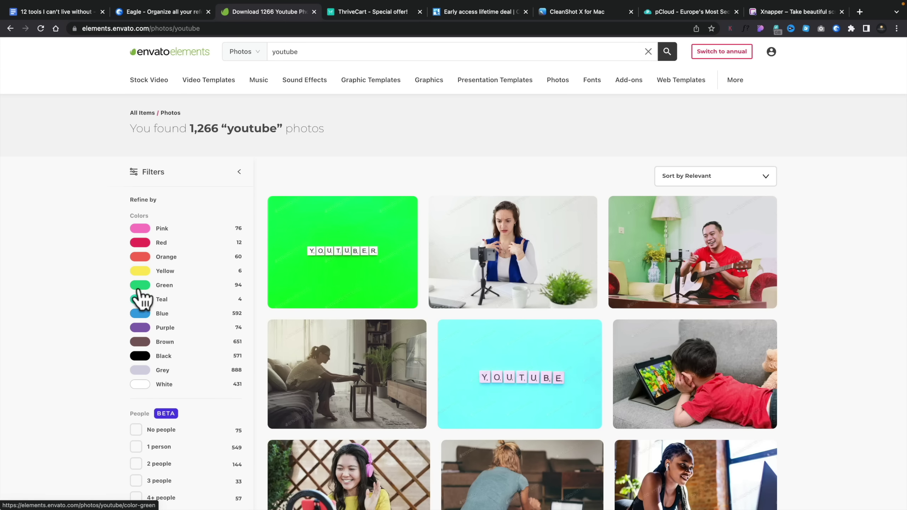
pyautogui.click(139, 313)
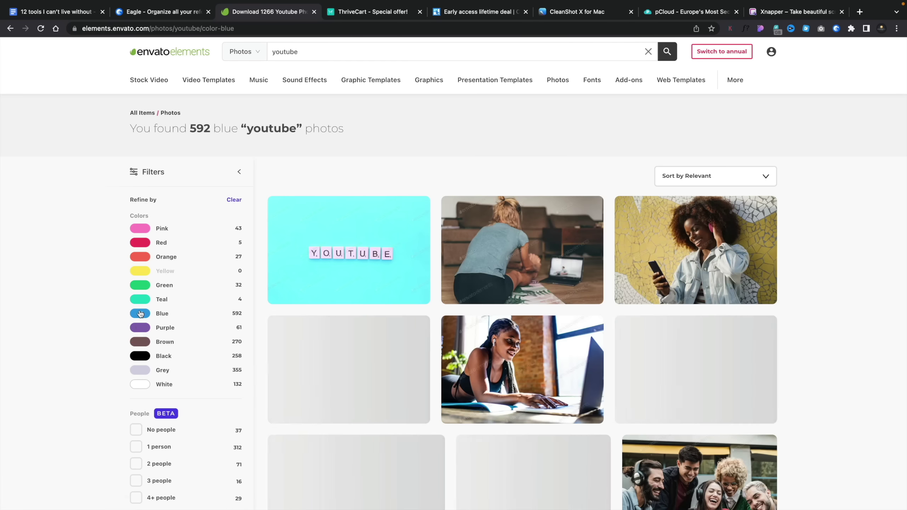
pyautogui.scroll(-2, 86, 359)
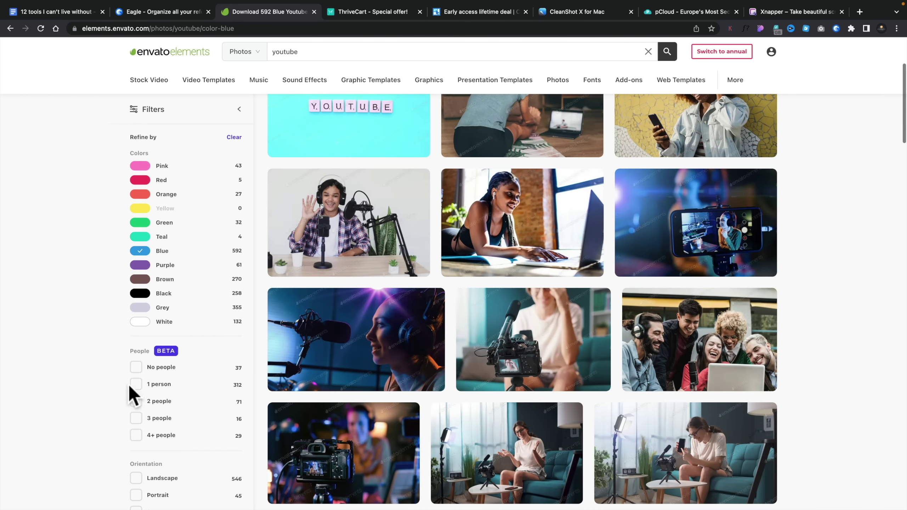
pyautogui.click(136, 385)
pyautogui.scroll(-5, 95, 395)
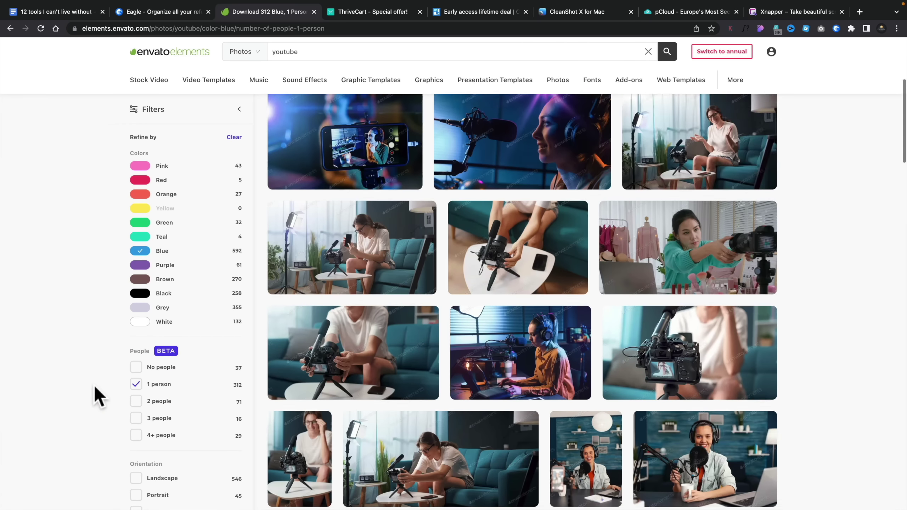
pyautogui.click(136, 478)
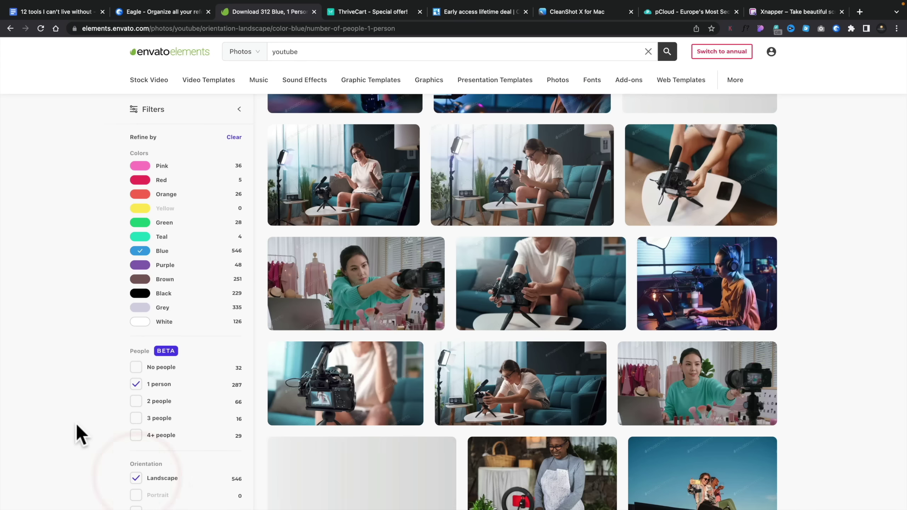
pyautogui.scroll(-10, 446, 324)
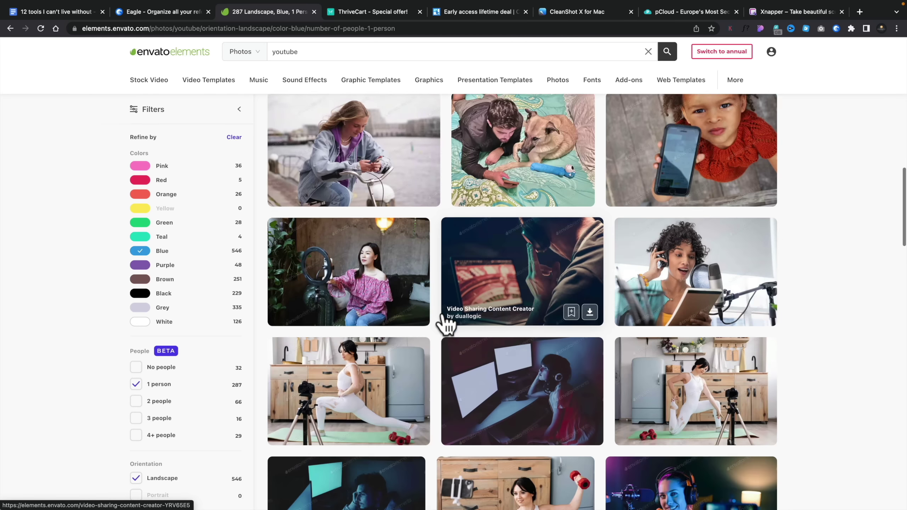
pyautogui.scroll(-10, 446, 323)
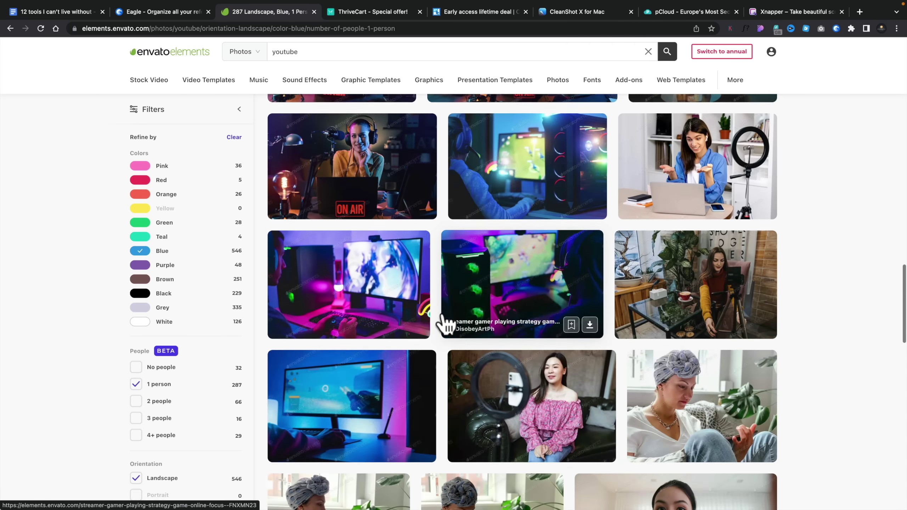
pyautogui.scroll(-10, 446, 324)
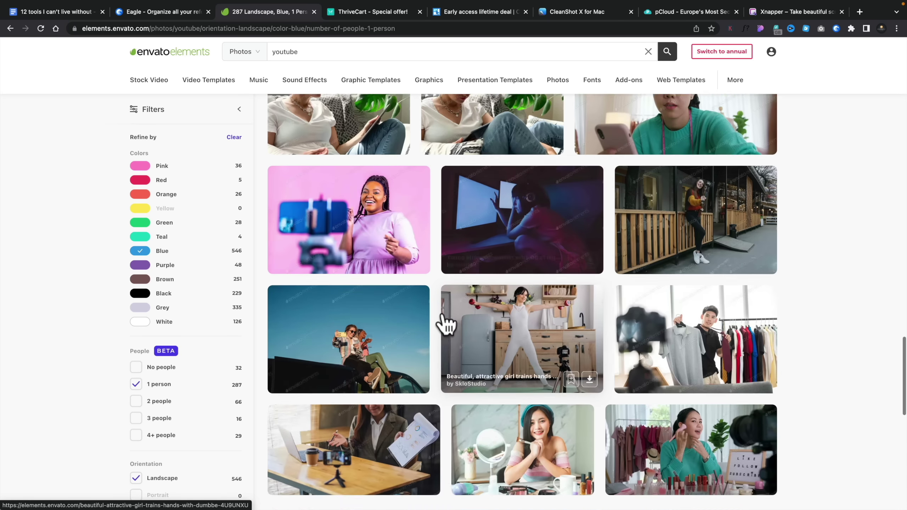
pyautogui.scroll(-10, 443, 313)
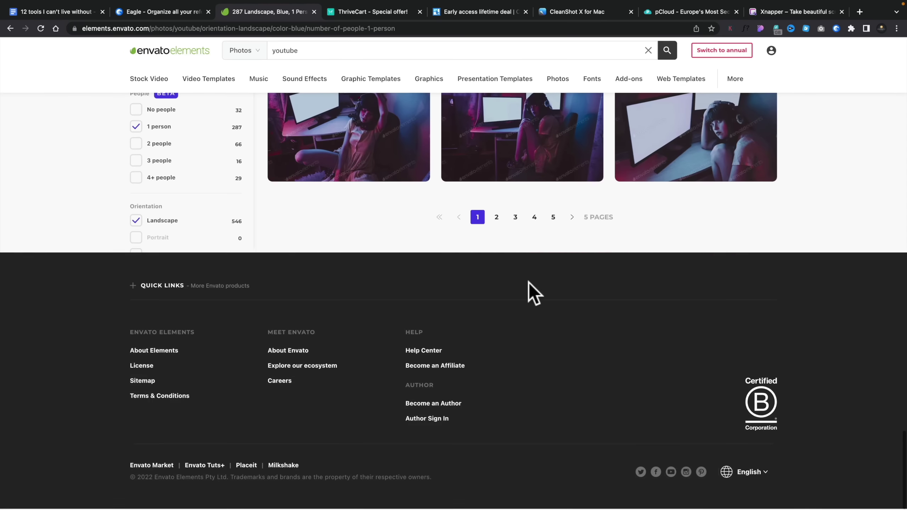
pyautogui.scroll(7, 603, 257)
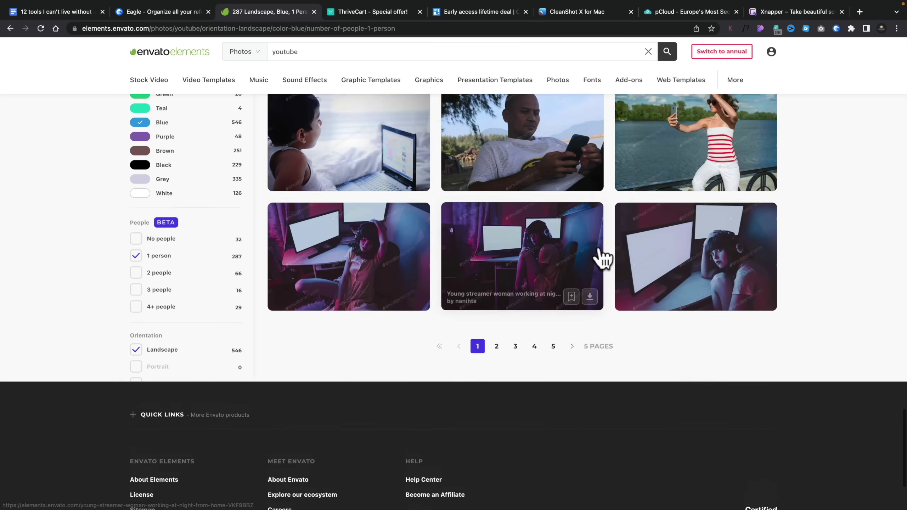
pyautogui.scroll(15, 601, 249)
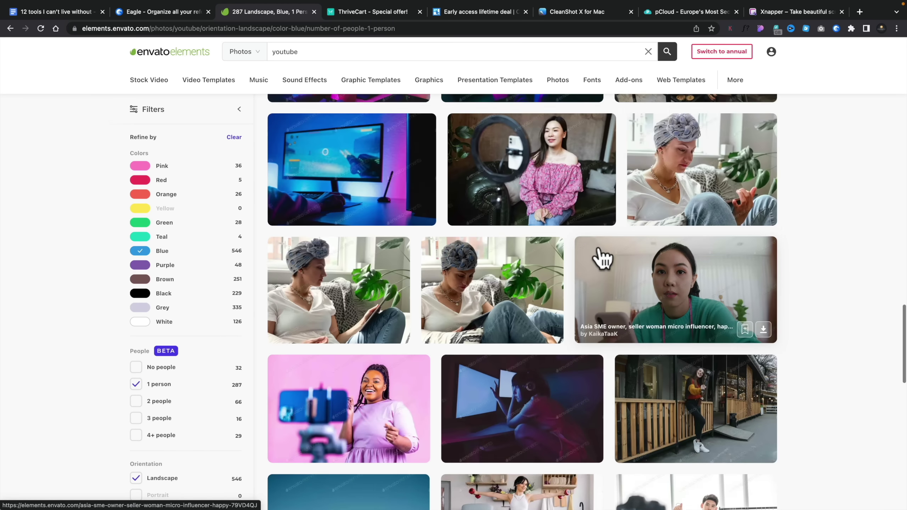
pyautogui.scroll(12, 600, 249)
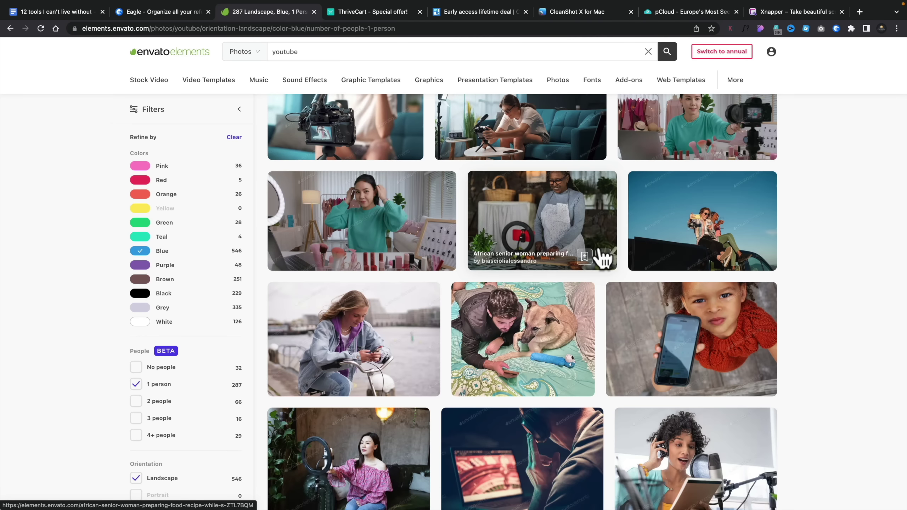
# - Scroll back up the page before moving on to the Eagle home page
pyautogui.scroll(10, 604, 257)
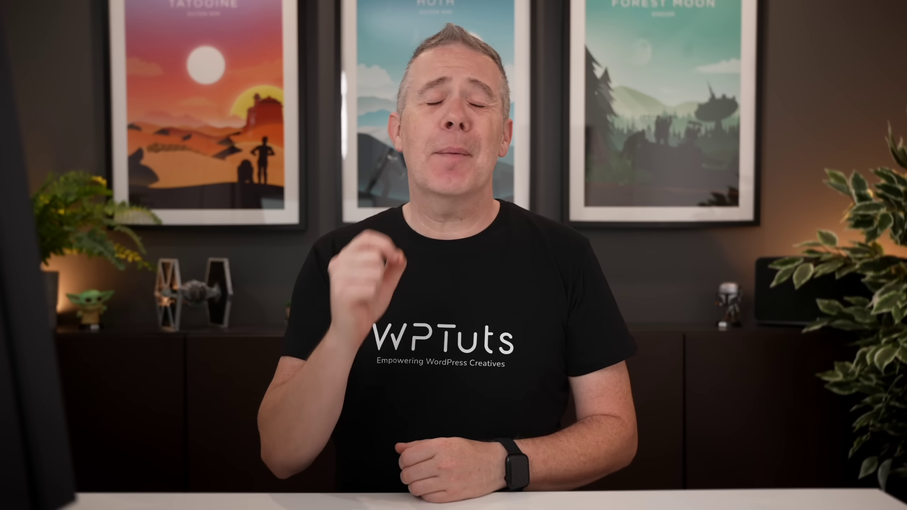
# - Scroll to Eagle's showcase and cycle through Graphic Design, Motion Design, then Concept Art examples
pyautogui.scroll(-6, 88, 273)
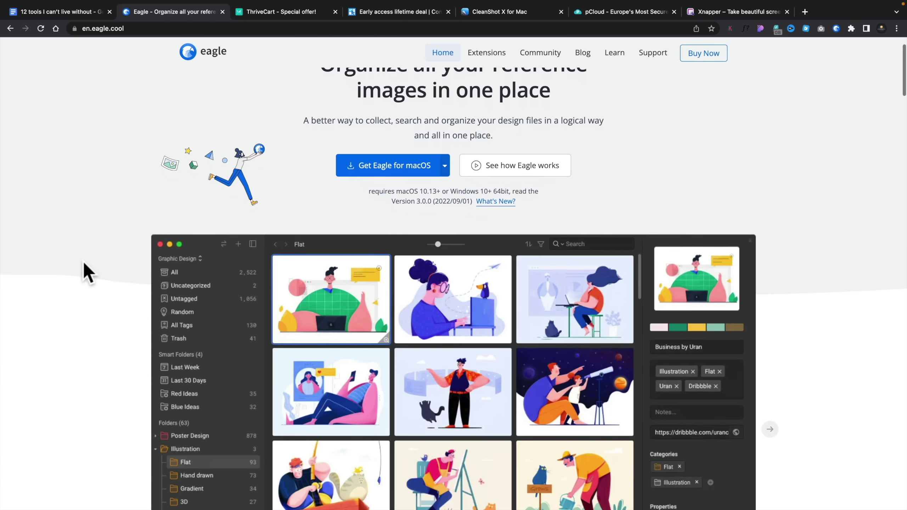
pyautogui.scroll(-1, 87, 273)
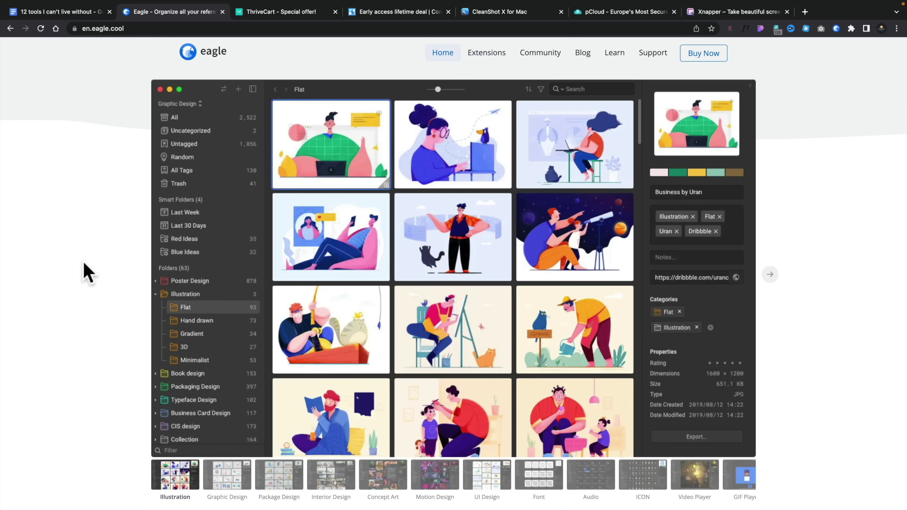
pyautogui.scroll(-6, 87, 273)
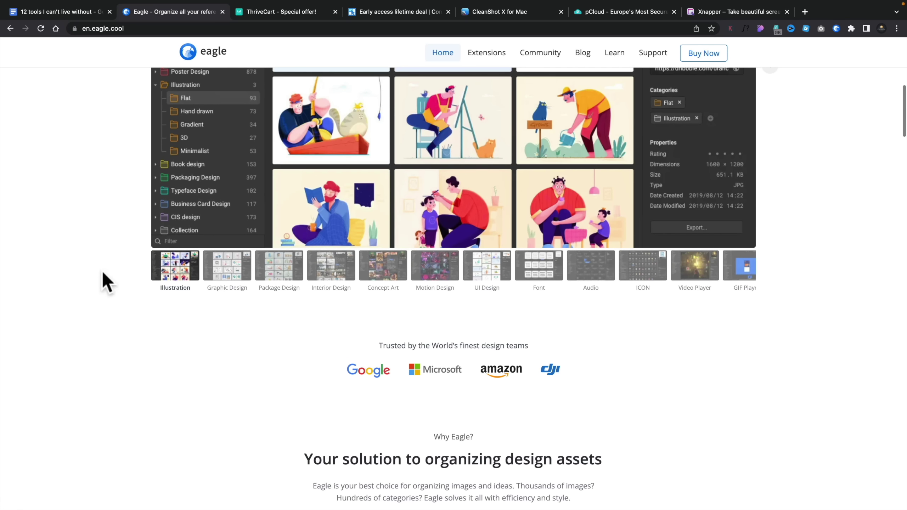
pyautogui.click(223, 275)
pyautogui.scroll(5, 196, 348)
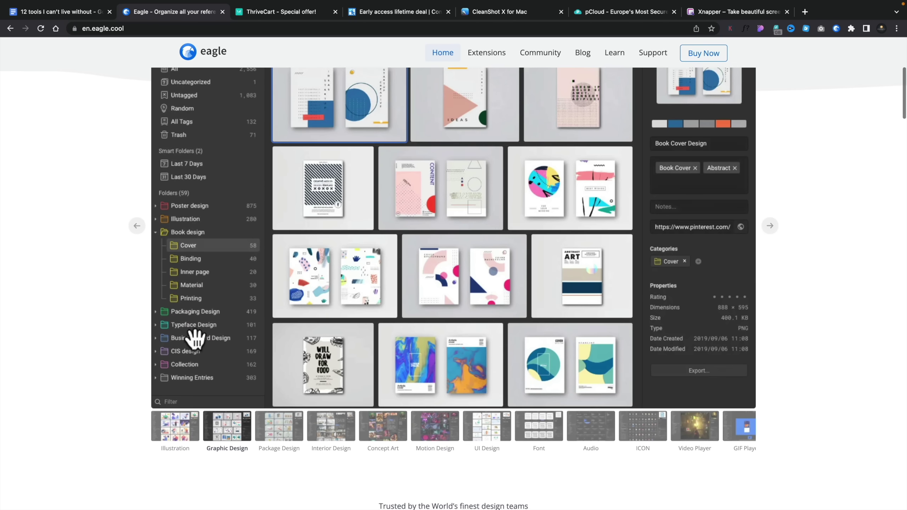
pyautogui.scroll(2, 198, 345)
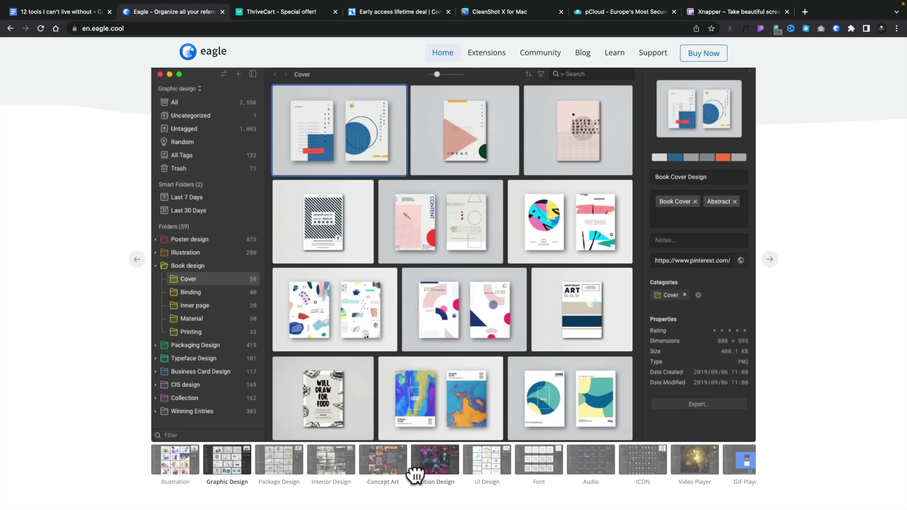
pyautogui.click(416, 468)
pyautogui.click(396, 470)
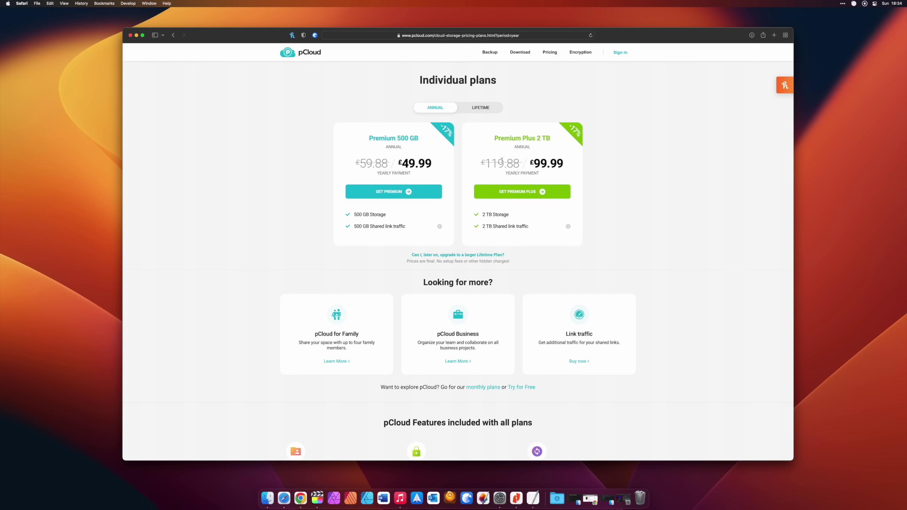
# - Switch pCloud's pricing to Lifetime, review its features, then open pCloud Drive in Finder
pyautogui.click(487, 110)
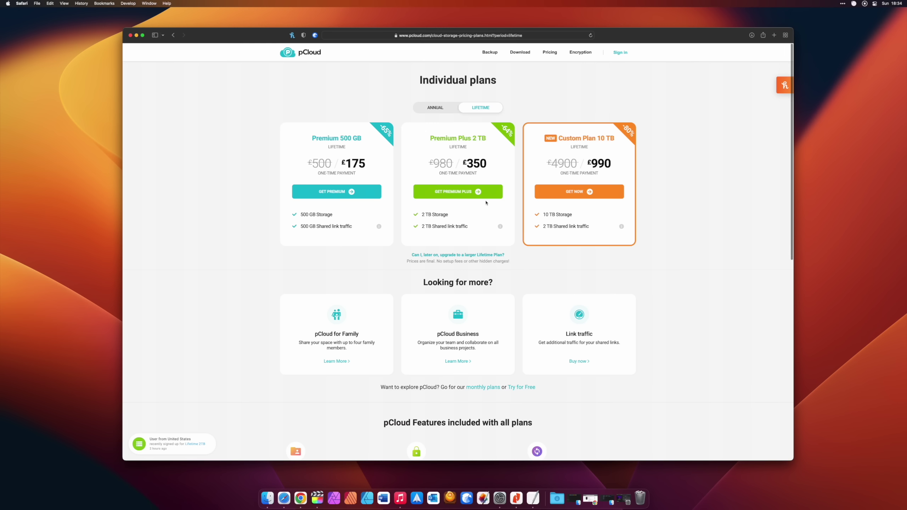
pyautogui.scroll(-8, 443, 256)
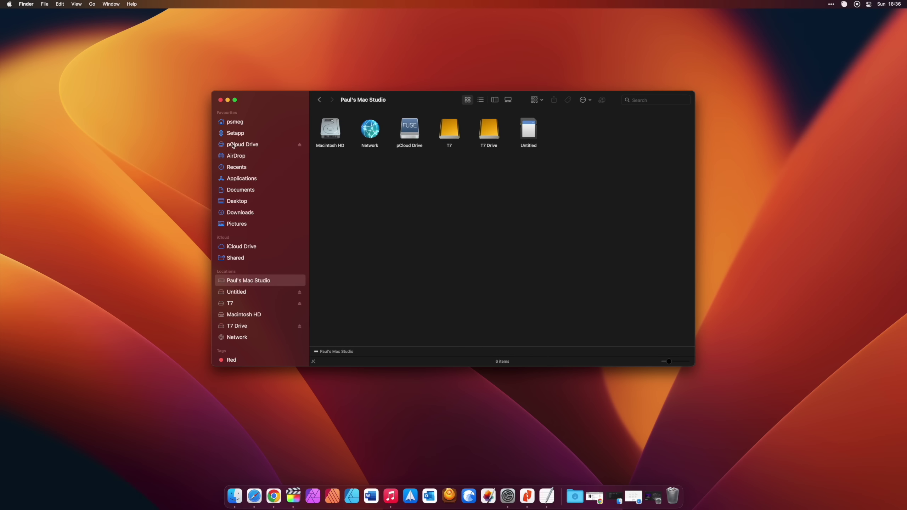
pyautogui.click(232, 144)
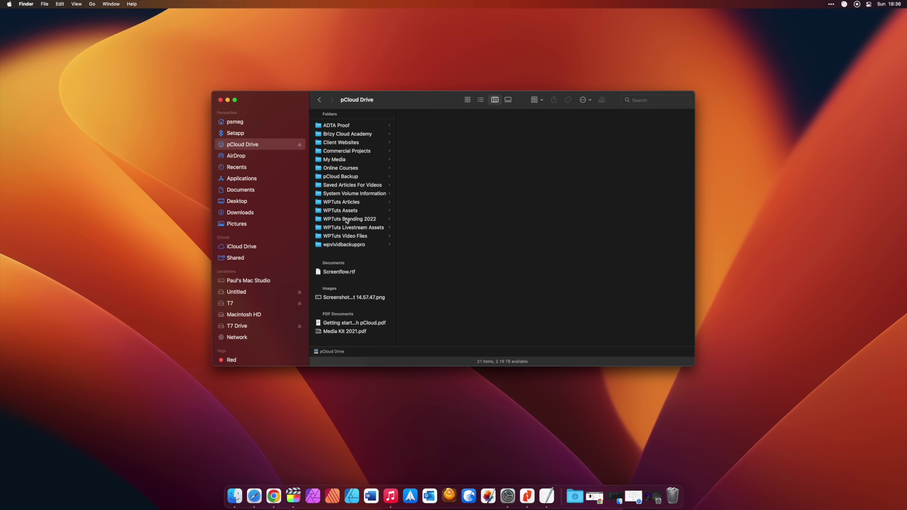
# - Copy the ticking-clock zip from Downloads into WPTuts Branding 2022 > WPTuts Livestream Assets > Thumbnails
pyautogui.click(349, 221)
pyautogui.click(355, 227)
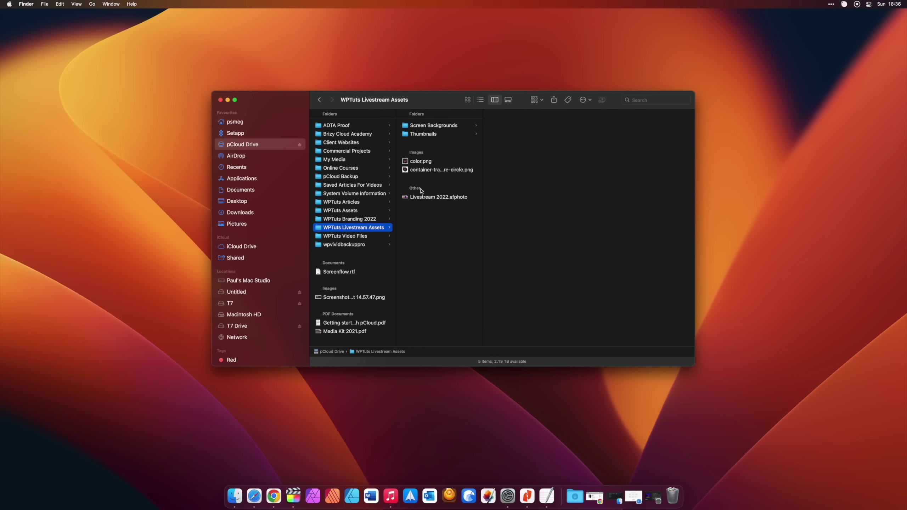
pyautogui.click(427, 136)
pyautogui.click(522, 135)
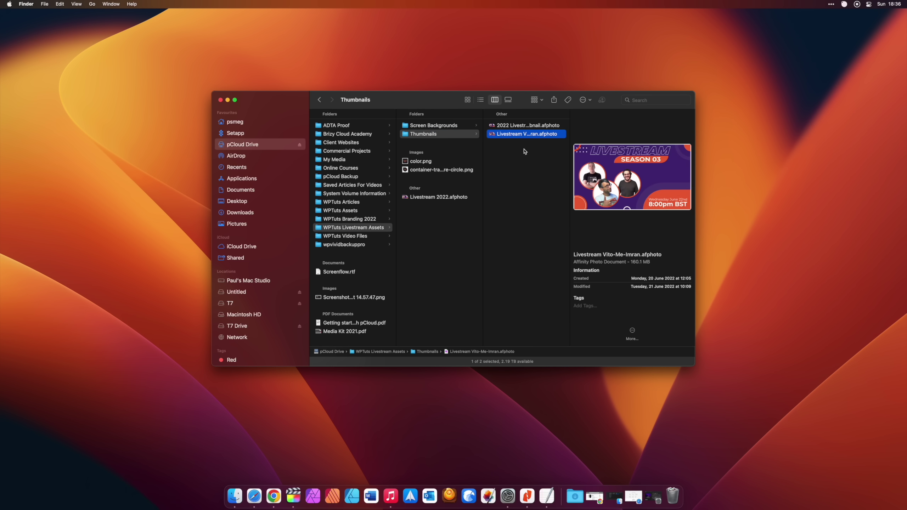
pyautogui.click(523, 126)
pyautogui.click(576, 497)
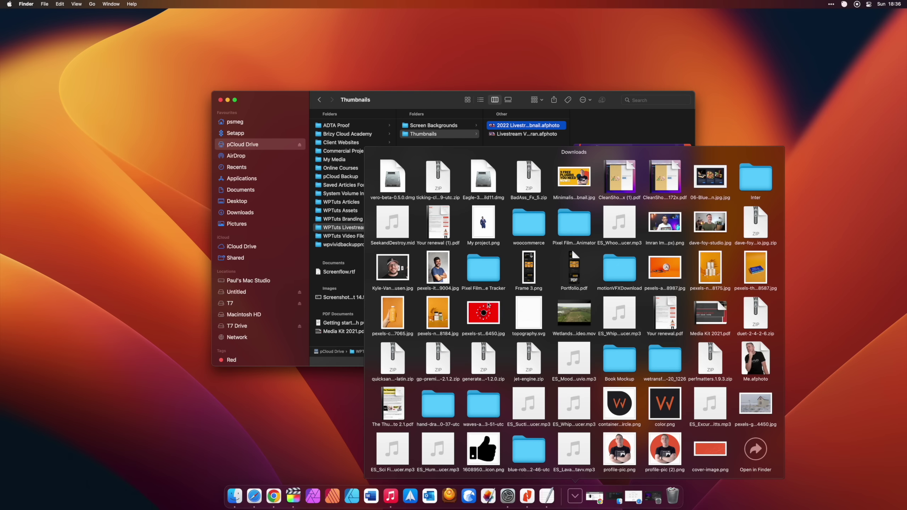
pyautogui.moveTo(438, 180); pyautogui.dragTo(515, 181)
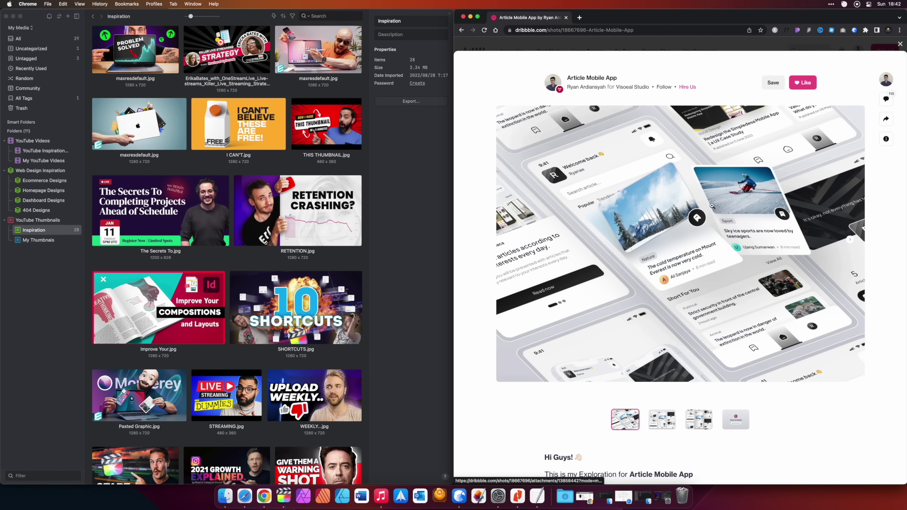
# - Open the Article Mobile App Dribbble shot full-size and drop its image into an Eagle folder
pyautogui.click(713, 206)
pyautogui.moveTo(699, 226)
pyautogui.mouseDown()
pyautogui.moveTo(653, 234)
pyautogui.moveTo(638, 257)
pyautogui.moveTo(688, 256)
pyautogui.moveTo(715, 225)
pyautogui.mouseUp()
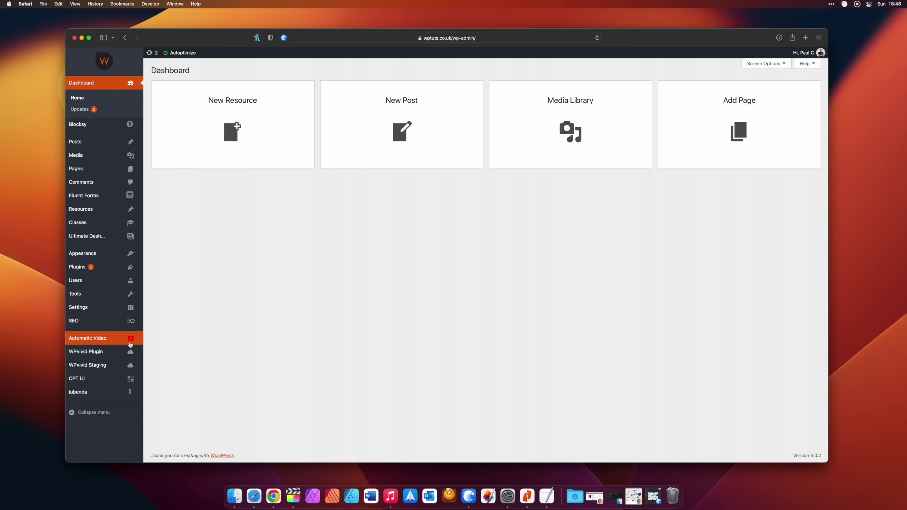
# - Open WPvivid Plugin's Cloud Storage settings from the WordPress admin sidebar
pyautogui.moveTo(91, 352)
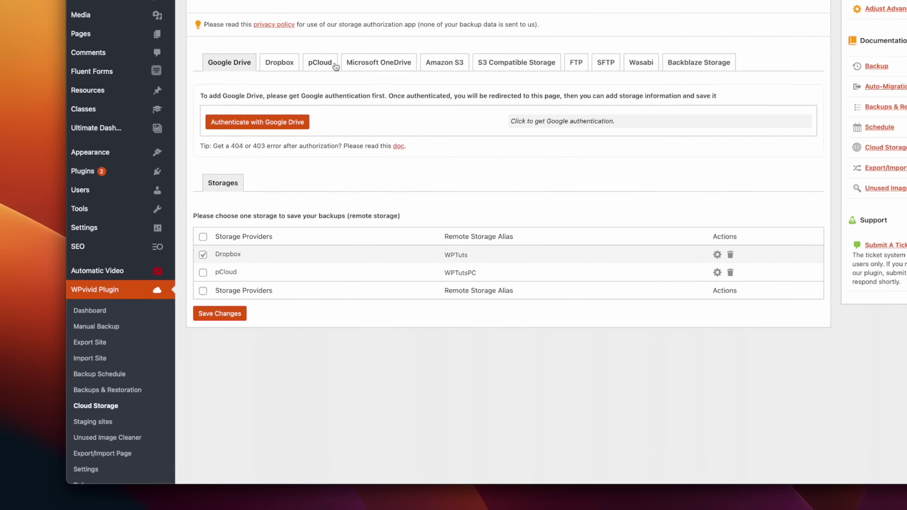
pyautogui.click(247, 160)
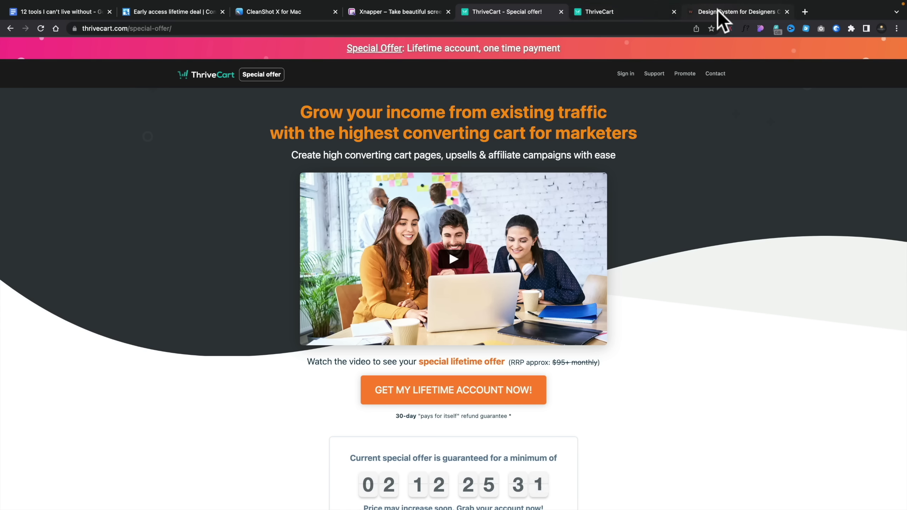
# - Switch to the Design System for Designers tab and scroll its $79 ThriveCart checkout page
pyautogui.click(717, 12)
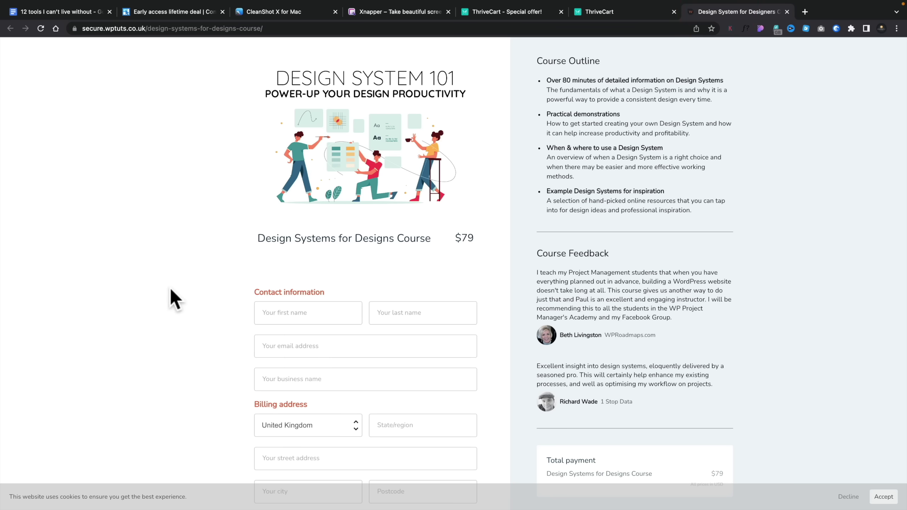
pyautogui.scroll(-2, 171, 290)
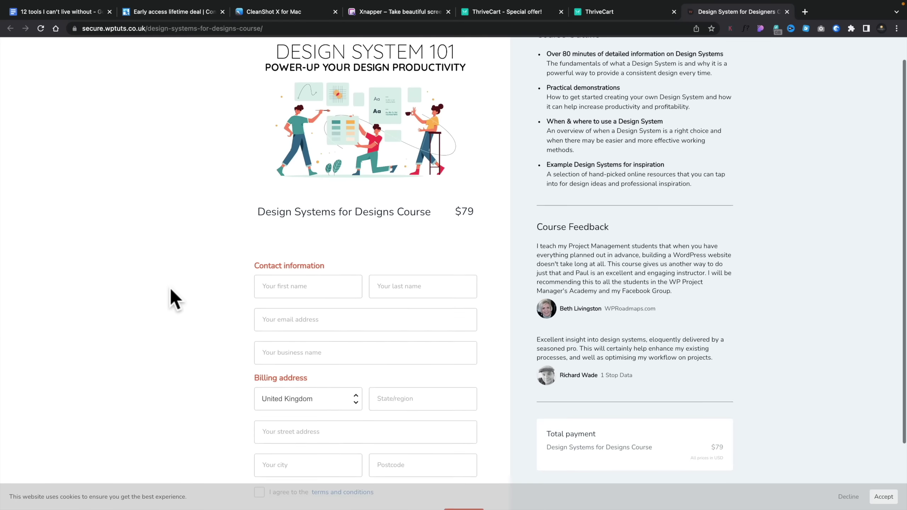
pyautogui.scroll(1, 171, 290)
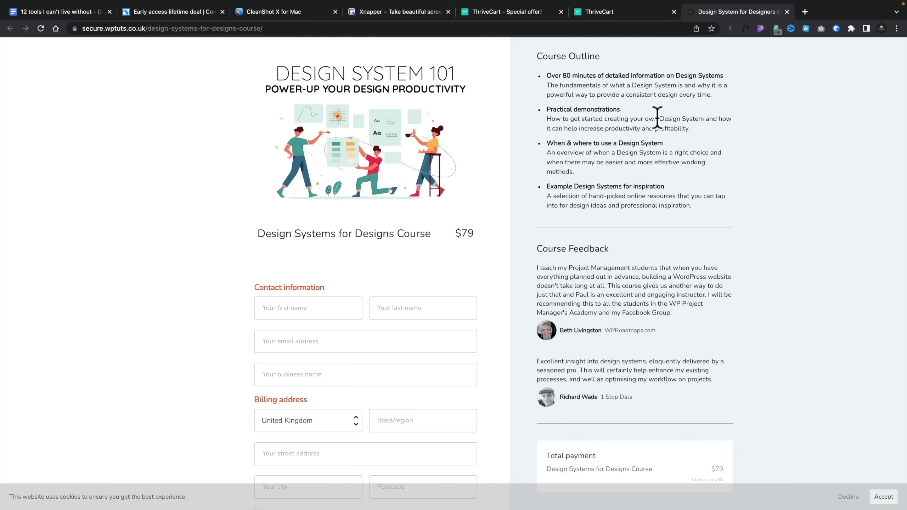
pyautogui.scroll(-5, 658, 118)
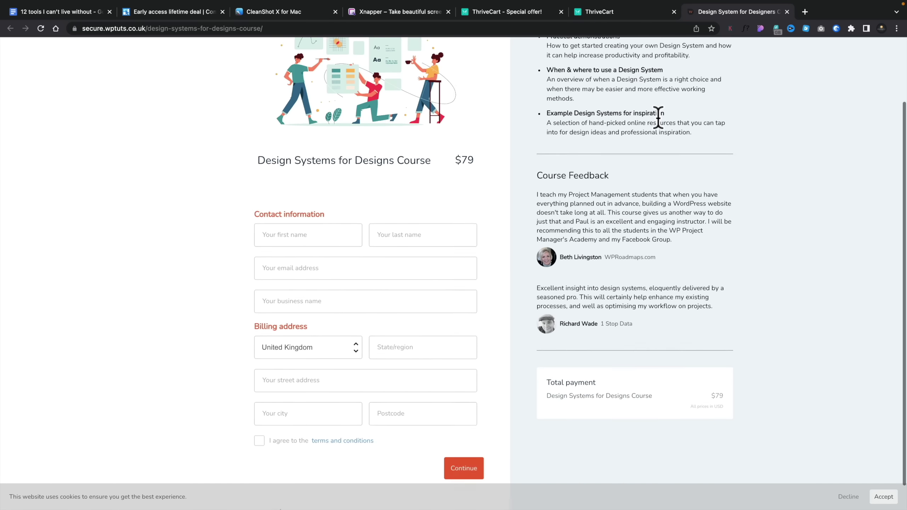